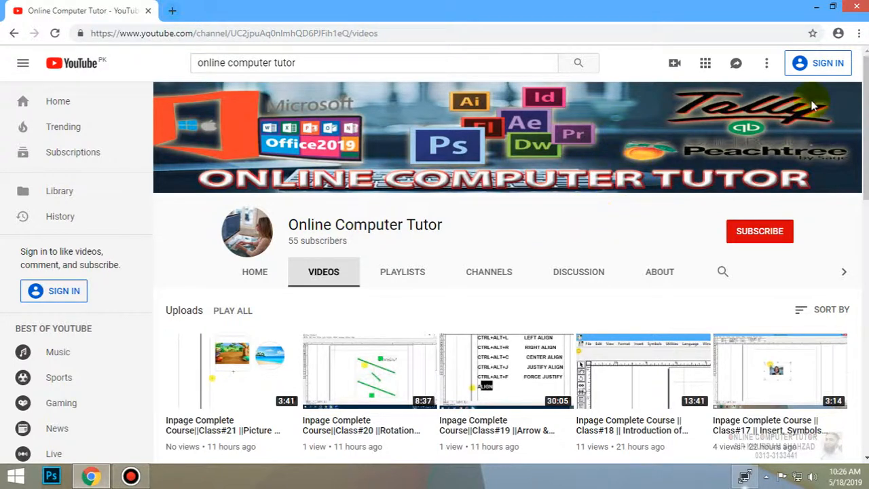
Step: Switch to InPage and create a one-page portrait A4 document with 0.5" margins and an automatic text box
left_click(816, 7)
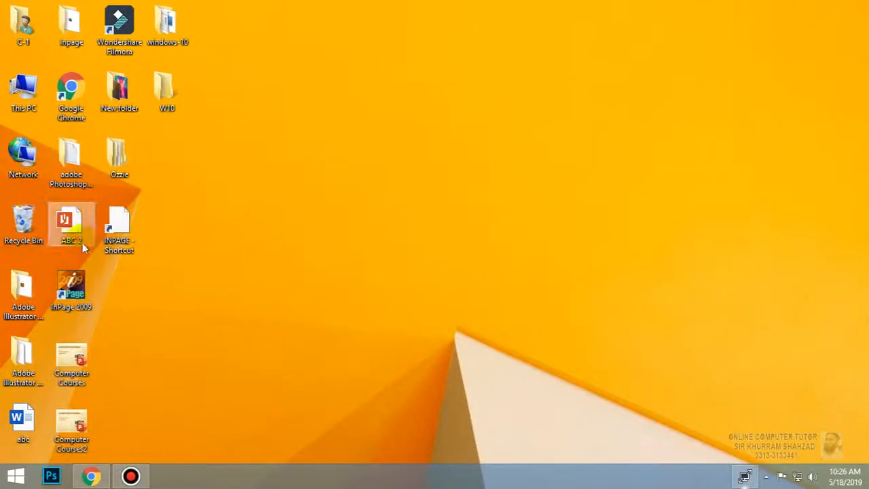
double_click(112, 247)
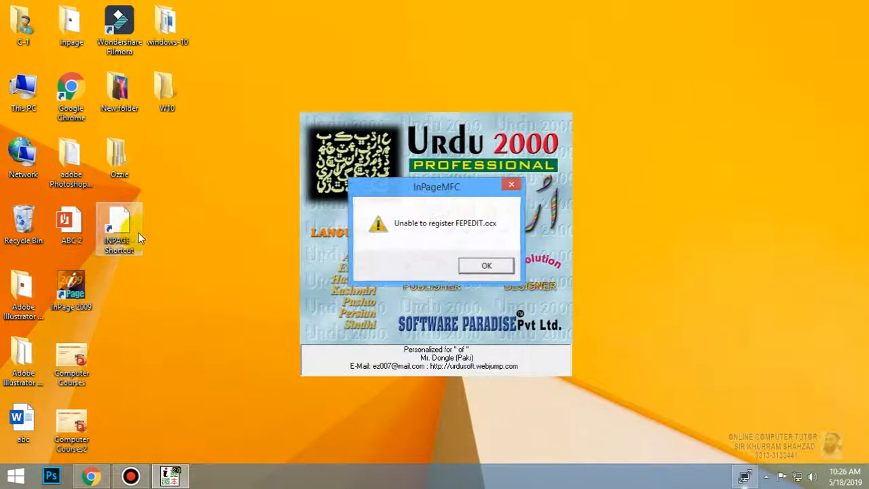
left_click(497, 267)
left_click(497, 267)
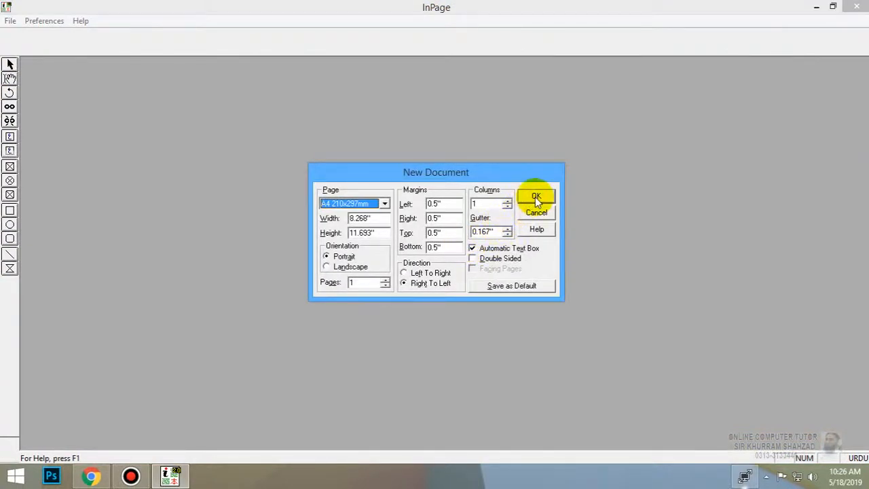
left_click(535, 196)
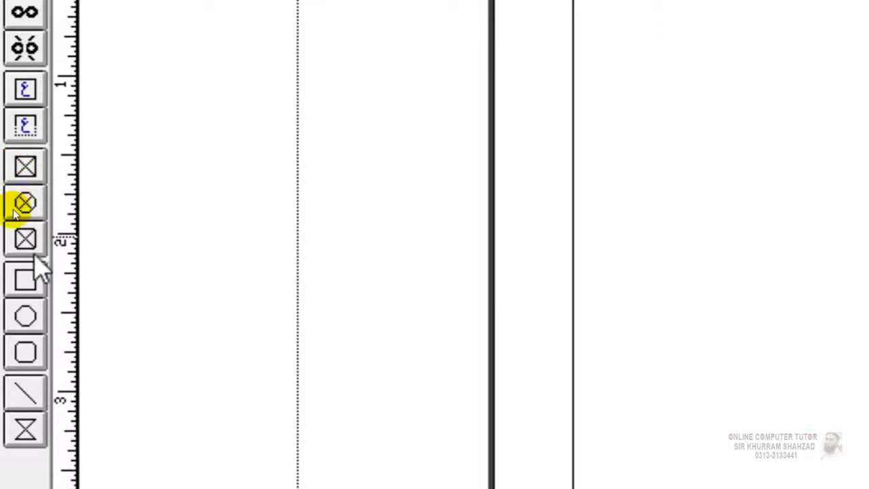
Step: Draw a rectangular picture box about 2.34" wide and 2.12" high in the upper middle of the page
left_click(9, 170)
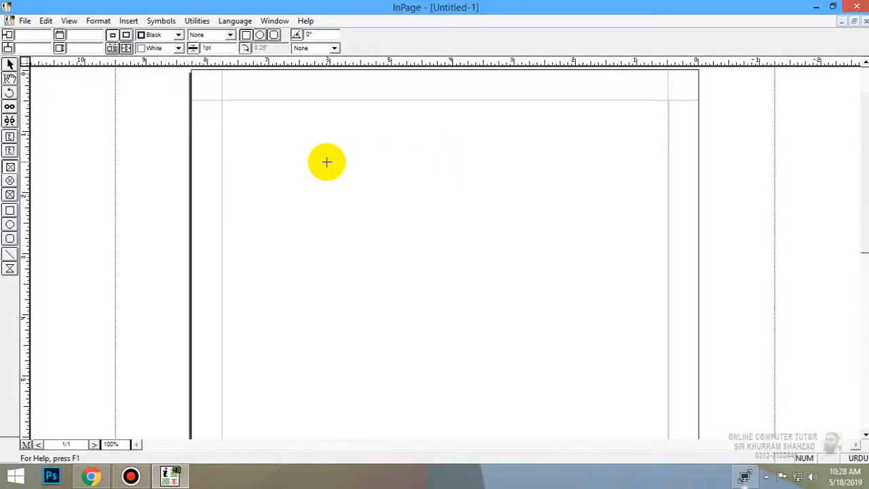
left_click_drag(326, 162, 469, 291)
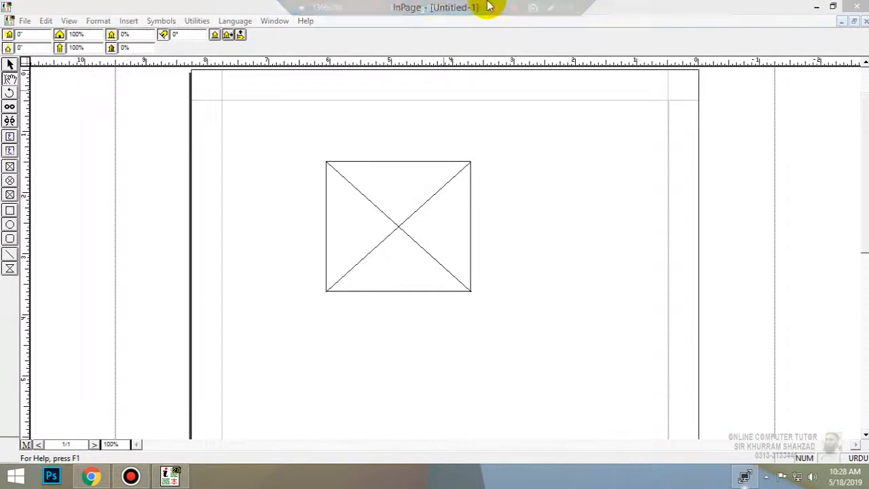
mouse_move(506, 7)
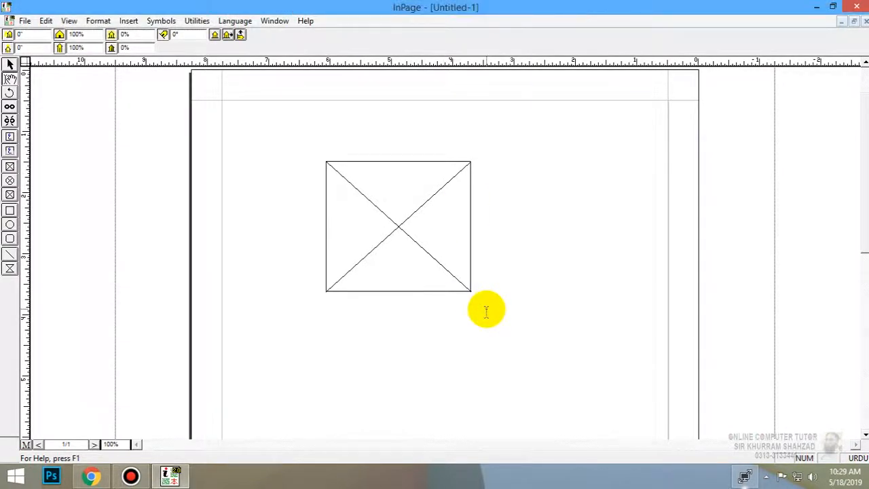
left_click(475, 226)
Step: Select the picture box and adjust its edges and corner to a size of about 2.33" by 2.24"
left_click(10, 63)
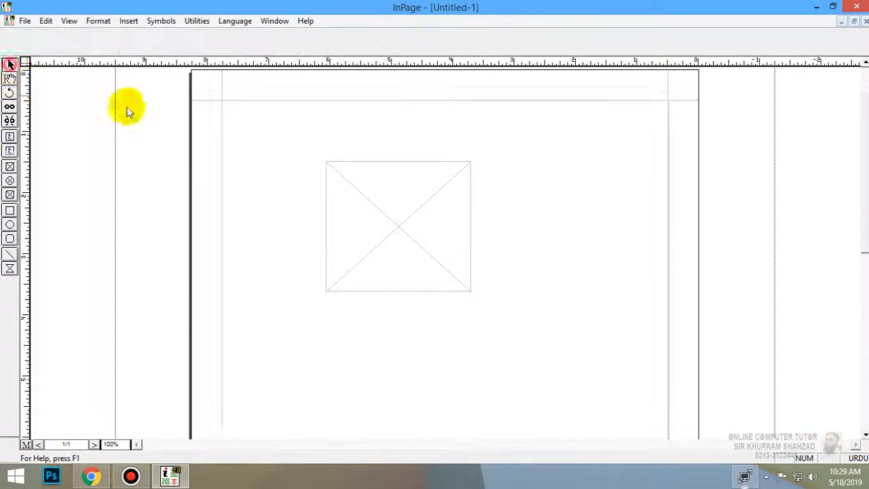
left_click(441, 227)
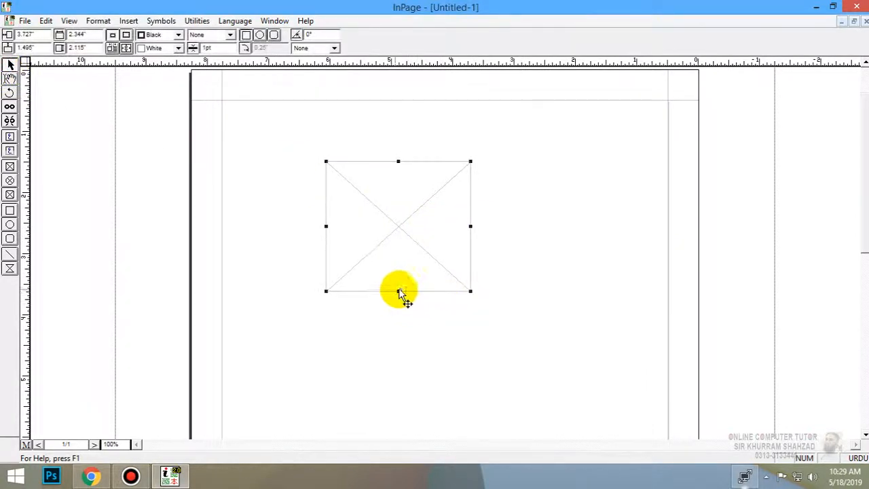
left_click_drag(399, 291, 399, 297)
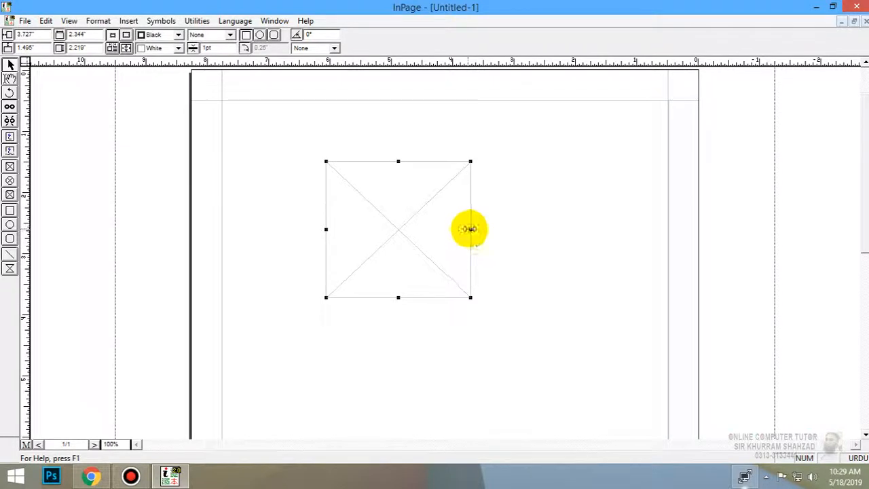
left_click_drag(469, 231, 475, 231)
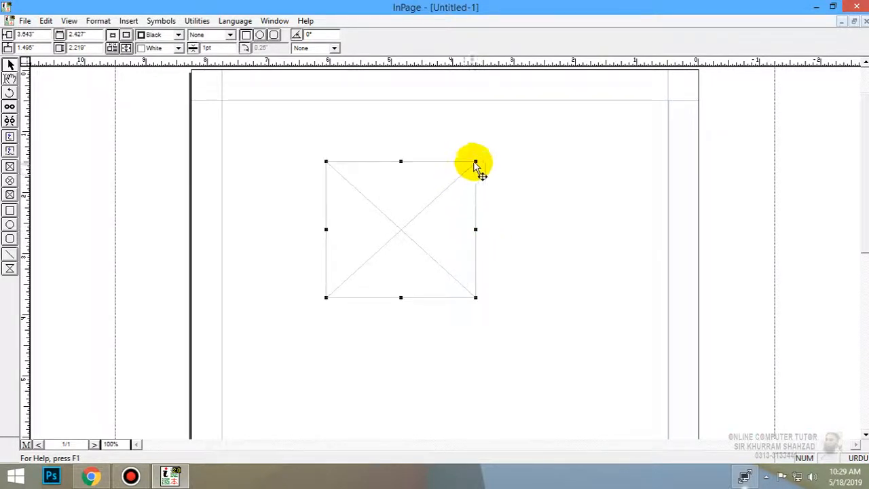
left_click_drag(475, 162, 470, 164)
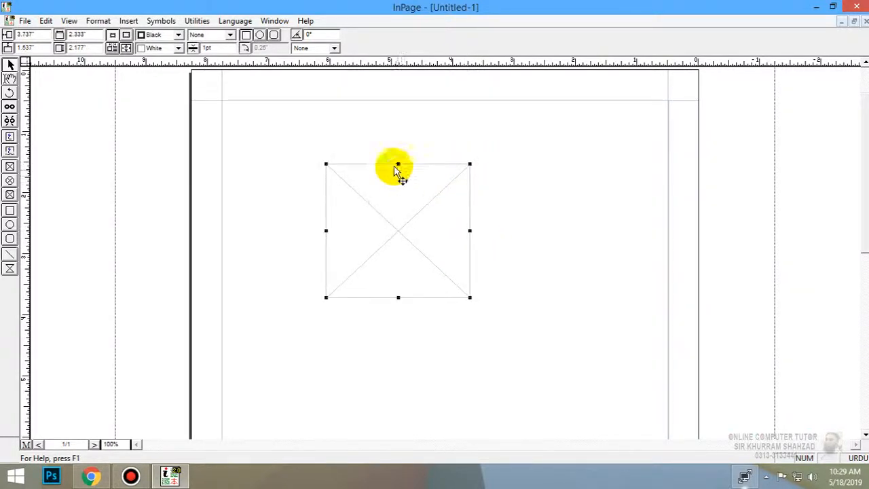
left_click_drag(398, 164, 398, 160)
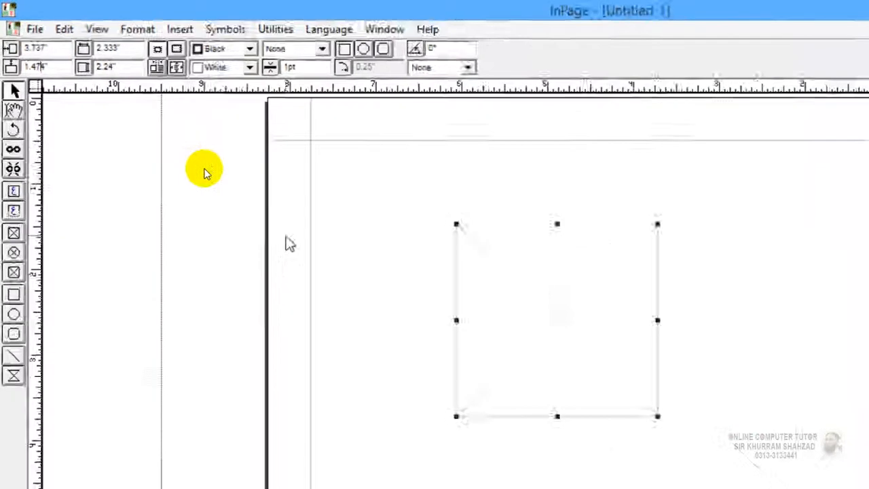
Step: Move the picture box around the page and place it near the upper-left page corner, about 0.17" below the page top
left_click_drag(570, 301, 460, 308)
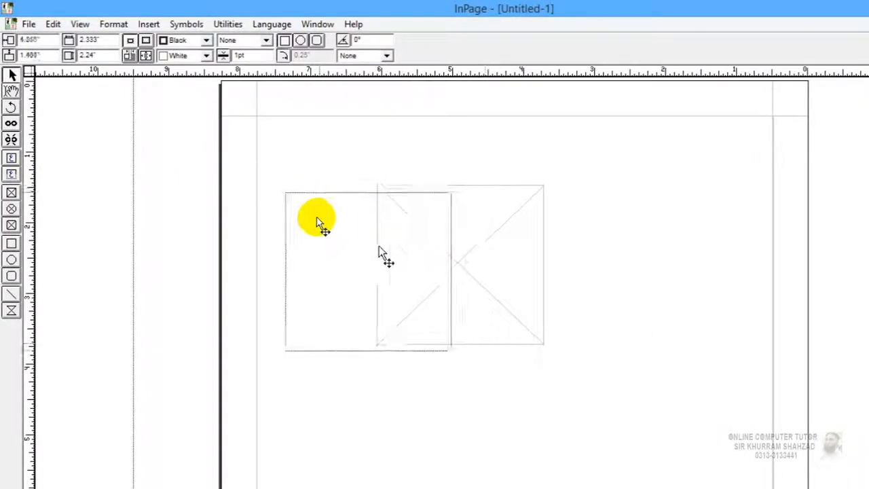
left_click_drag(379, 247, 610, 163)
left_click_drag(683, 177, 699, 225)
left_click_drag(629, 198, 561, 315)
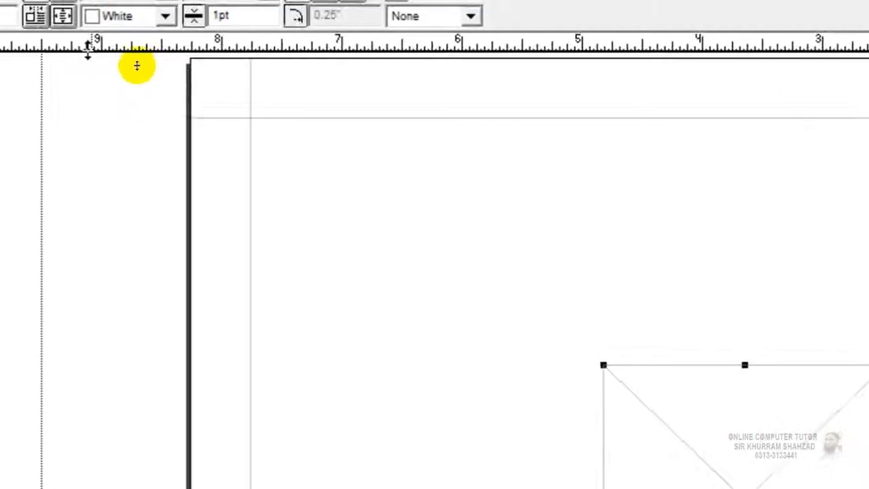
left_click_drag(531, 259, 391, 151)
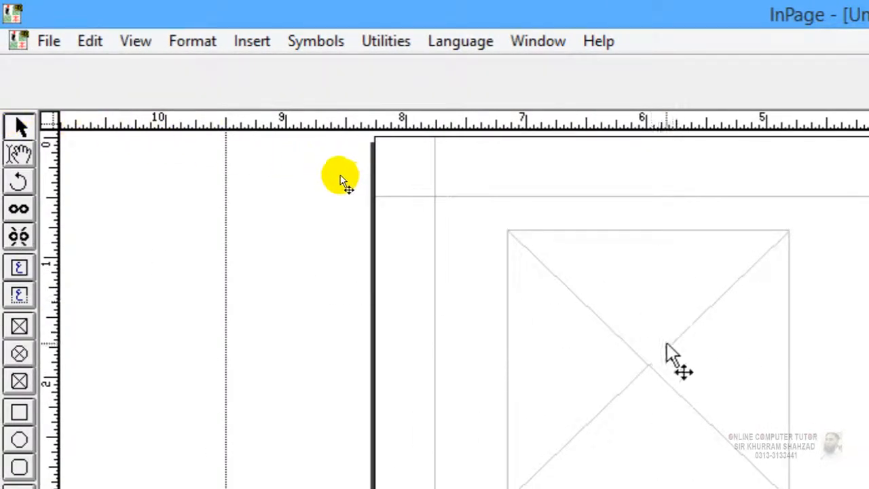
left_click_drag(638, 340, 537, 261)
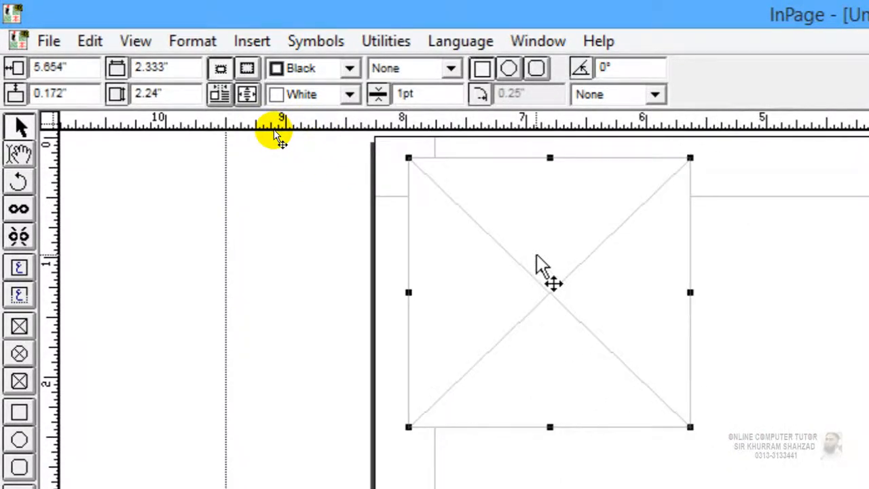
Step: Try to set the picture box's width to 4" and its height to 3"
left_click(155, 68)
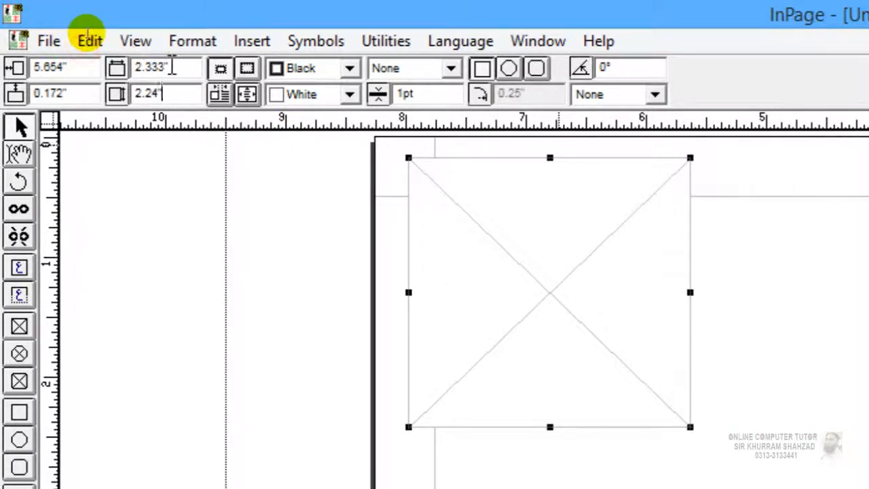
double_click(173, 68)
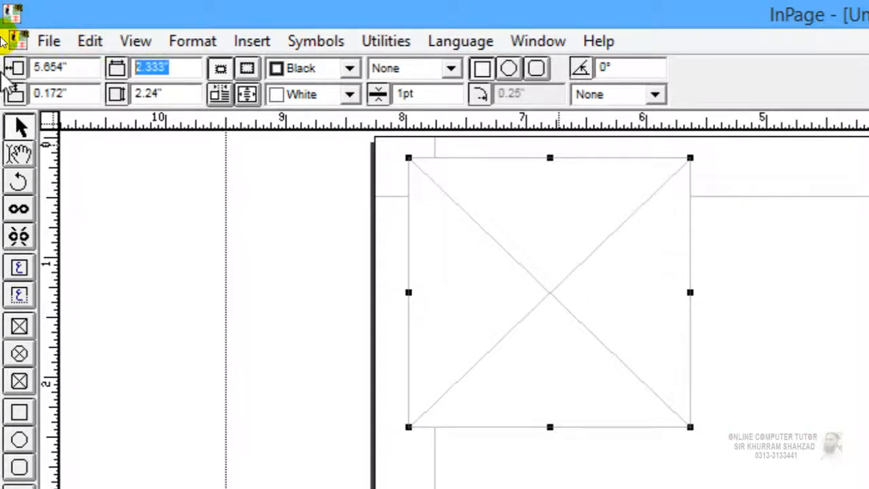
type("4")
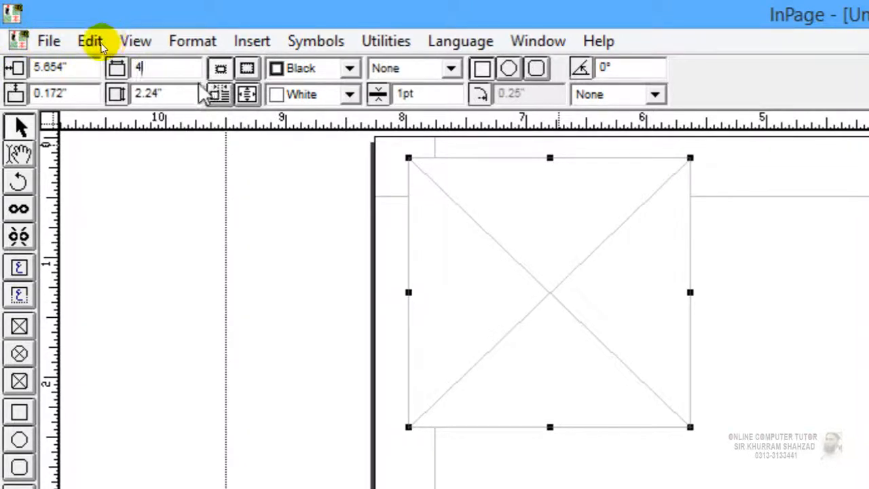
key("Tab")
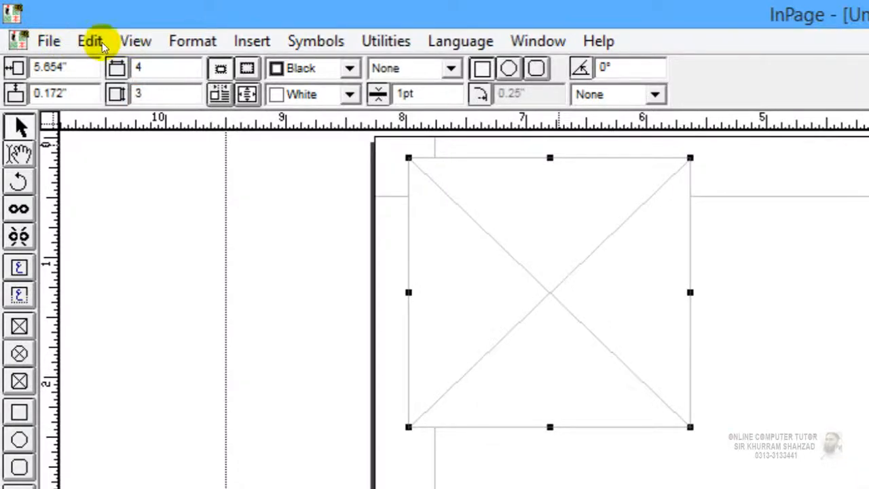
key("Return")
left_click_drag(665, 364, 652, 267)
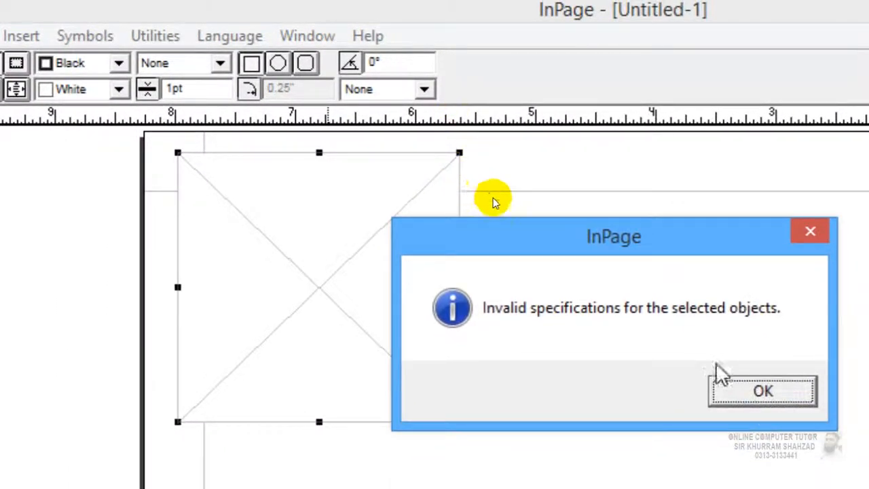
left_click(763, 423)
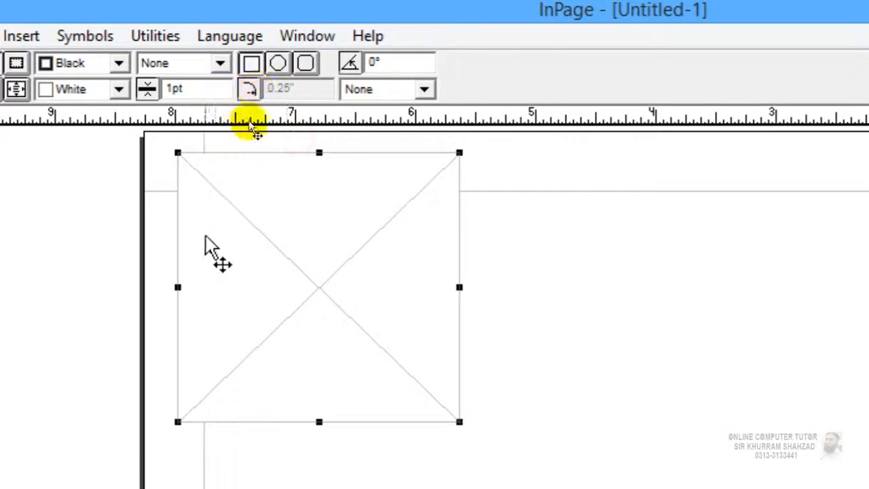
Step: Move the picture box inside the page margins and shrink it to about 1.6" by 1.39"
left_click_drag(300, 242, 448, 298)
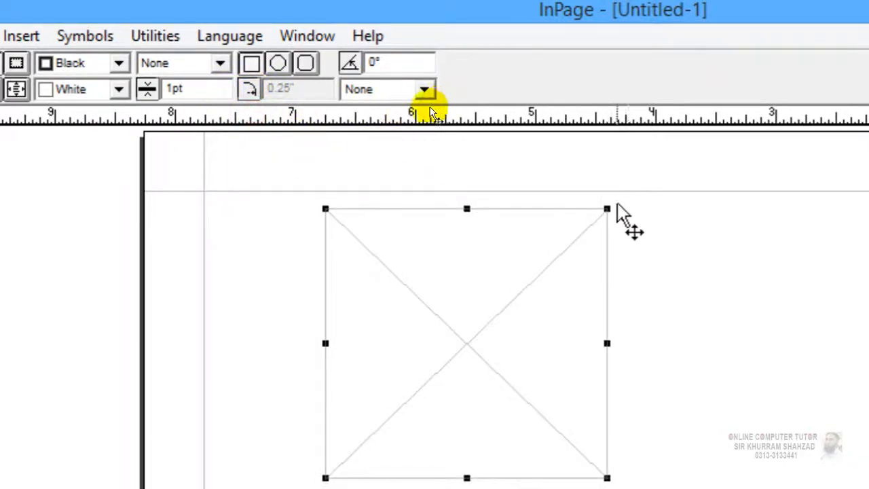
left_click_drag(608, 208, 520, 259)
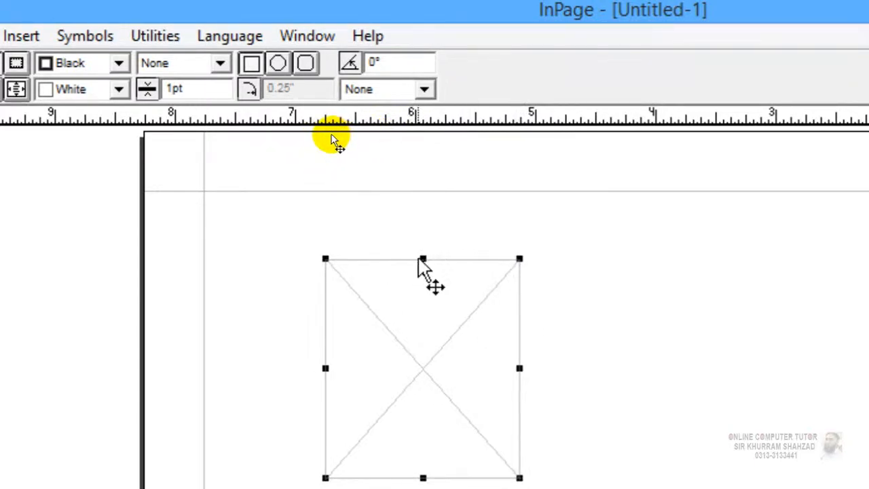
left_click_drag(421, 258, 425, 306)
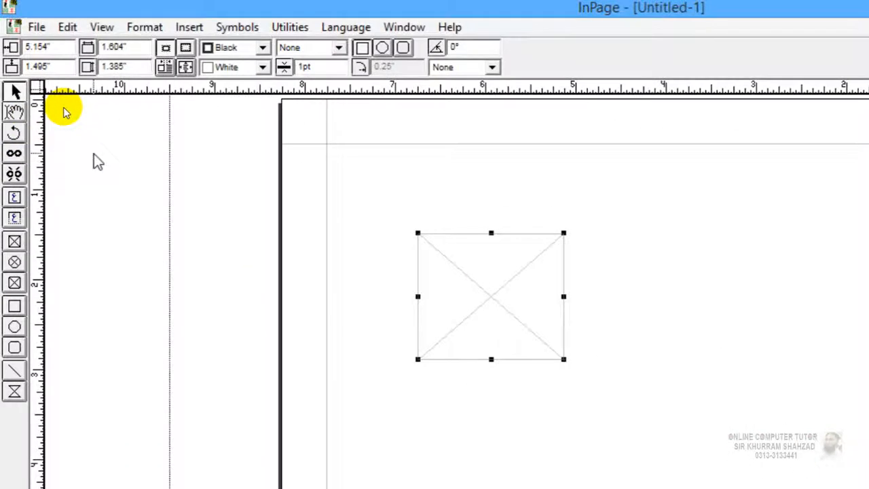
Step: Move the picture box closer to the page centre and enlarge it to about 2.78" by 2.57"
left_click_drag(339, 187, 399, 198)
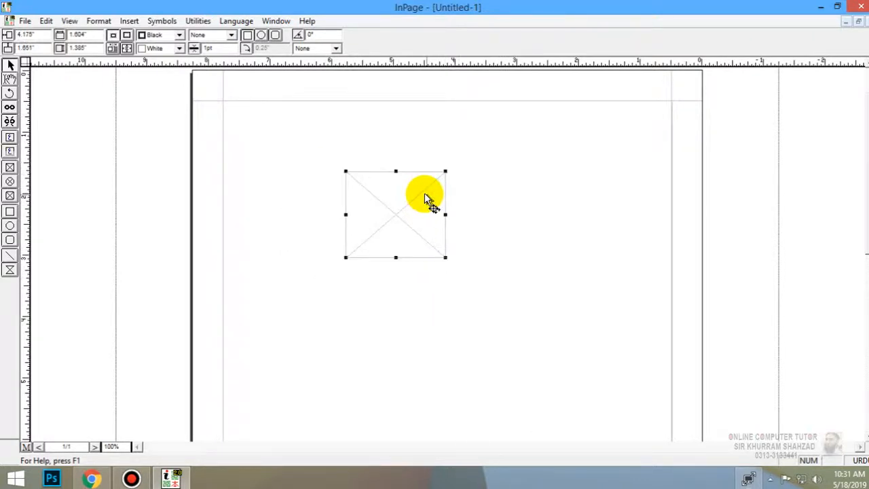
left_click_drag(442, 256, 481, 295)
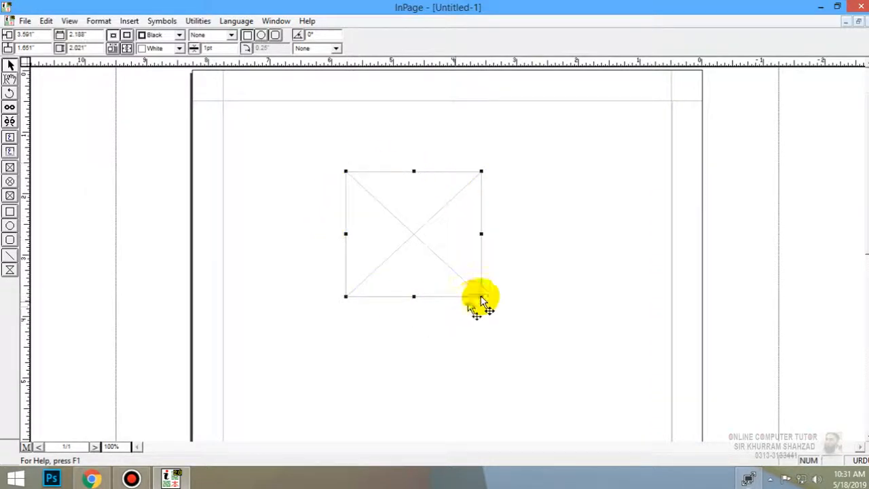
left_click_drag(480, 296, 518, 330)
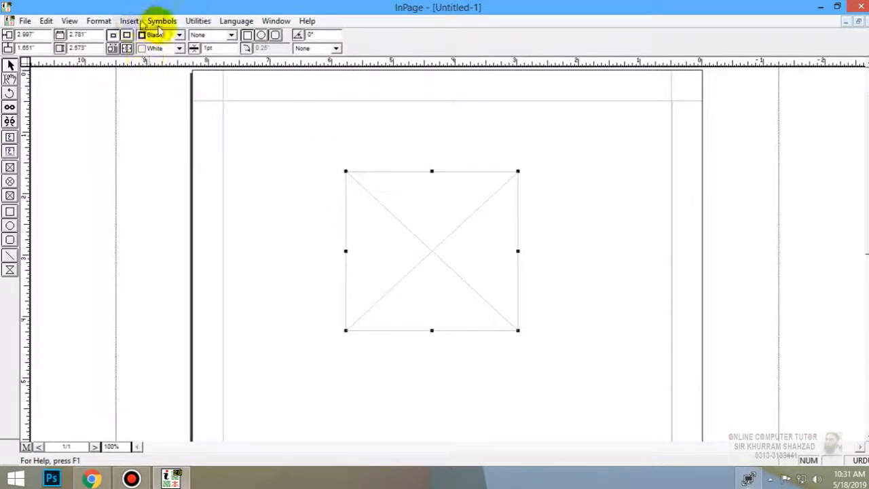
Step: Give the picture box a parallel-line border pattern and set the border thickness to 2 pt
left_click(231, 36)
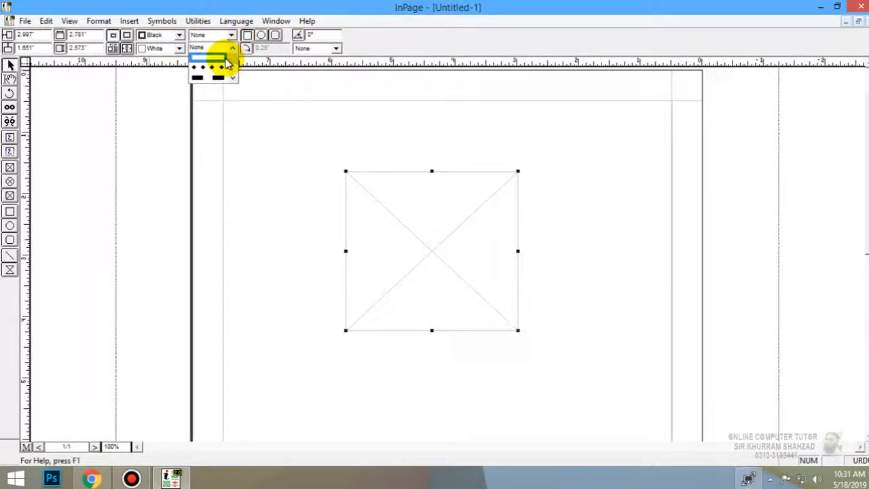
left_click(224, 60)
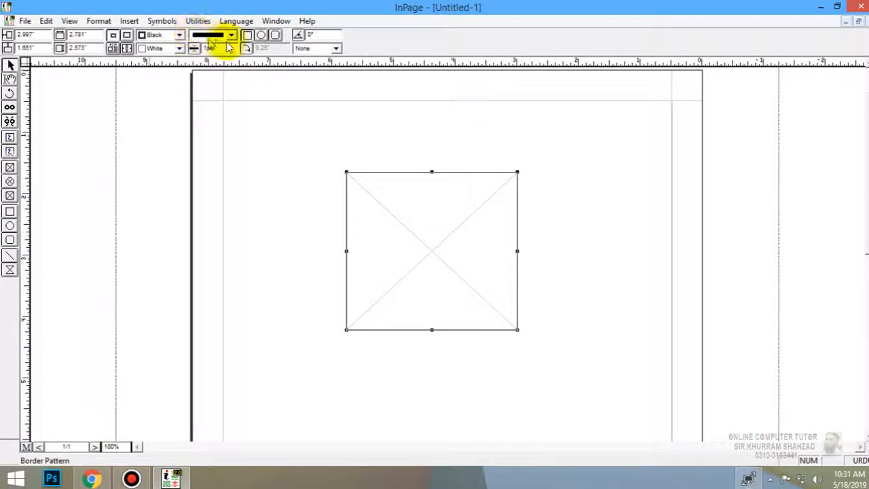
left_click(232, 35)
left_click(233, 78)
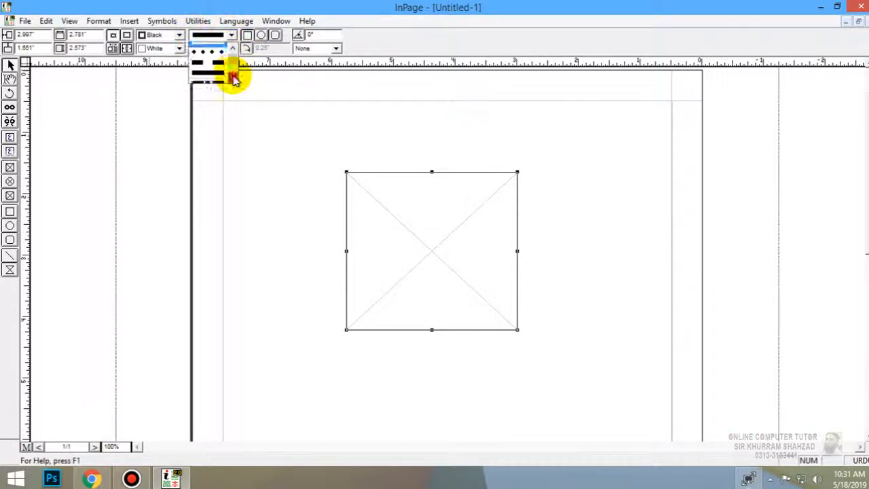
left_click(223, 77)
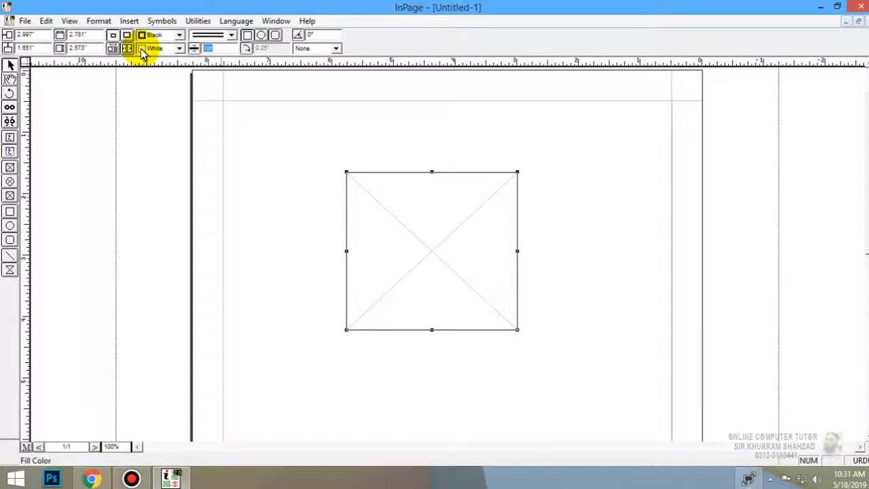
type("2")
key("Return")
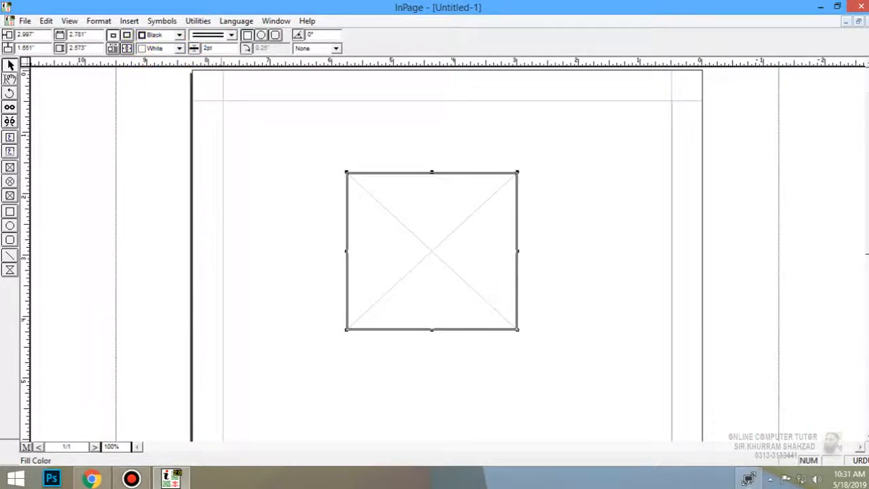
Step: Set the picture box's border thickness to 4 pt
double_click(227, 46)
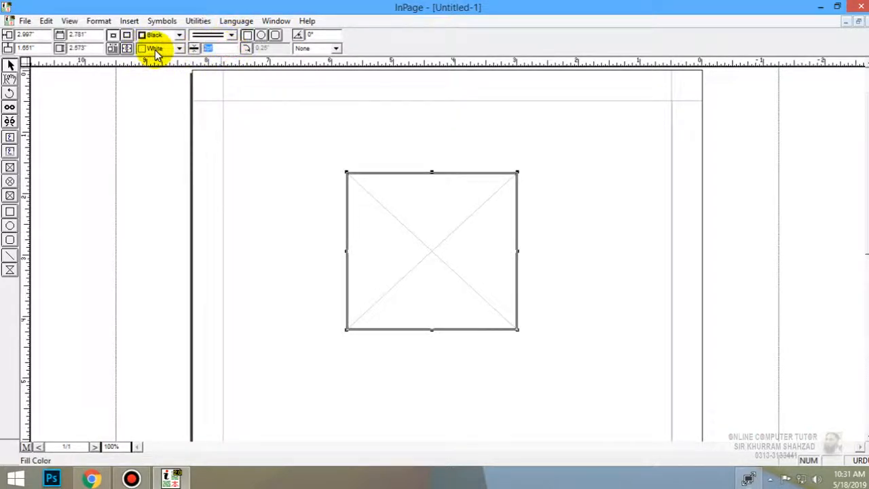
type("4")
key("Return")
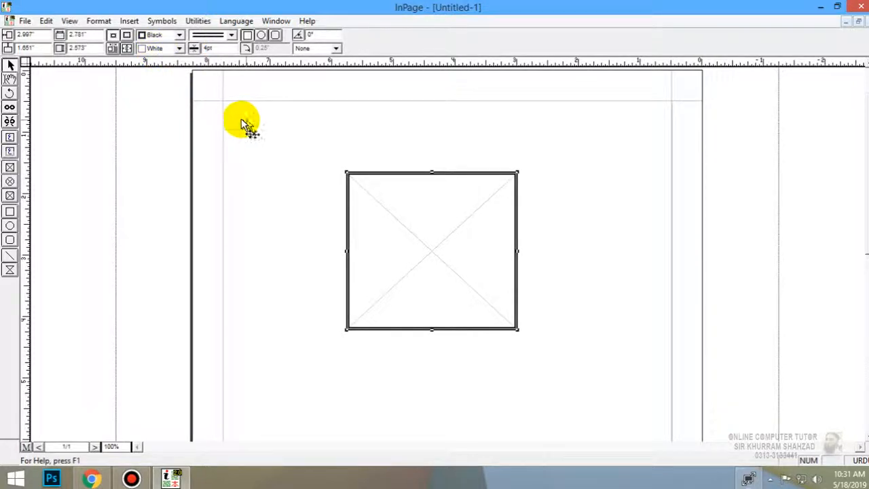
Step: Try a Red fill on the picture box and undo it
left_click(179, 48)
left_click(156, 91)
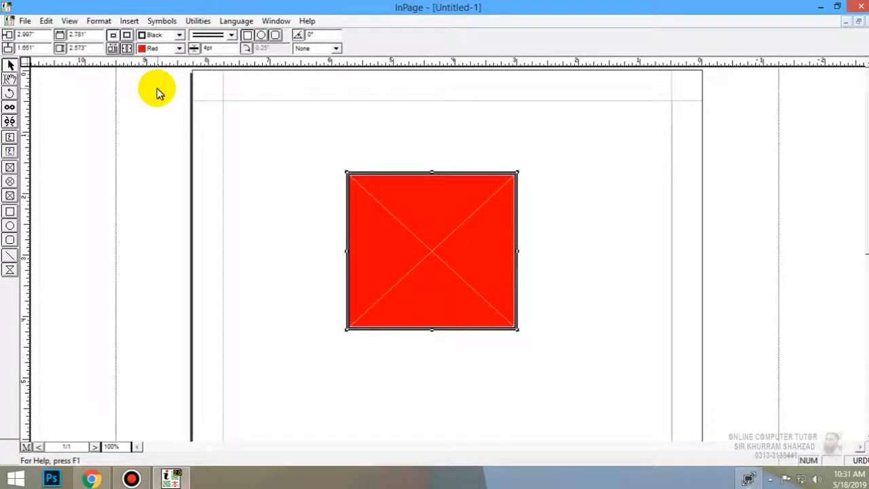
key("ctrl+z")
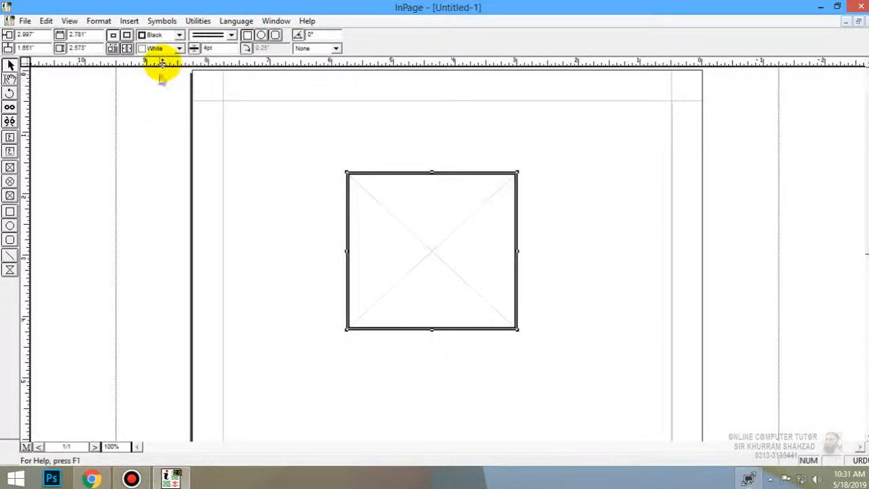
Step: Change the picture box's border colour to Red
left_click(177, 37)
left_click(164, 64)
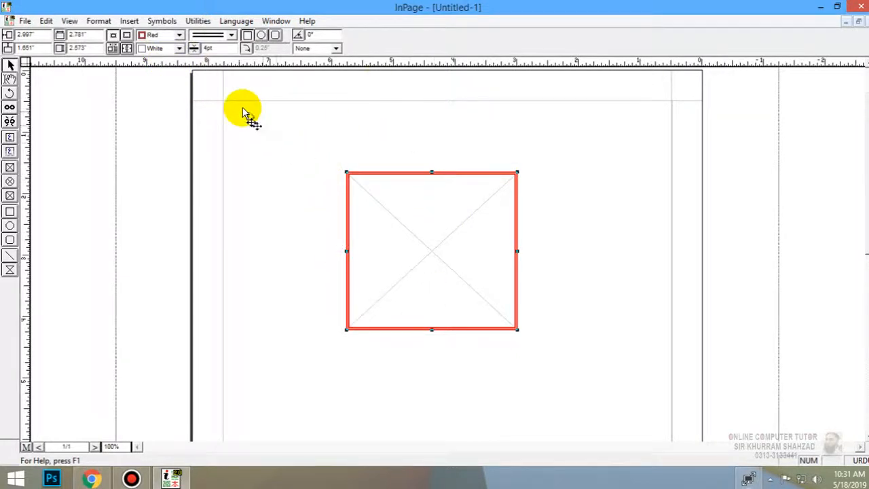
Step: Try Red and Green as the picture box's fill colour and undo the Green fill
left_click(179, 48)
left_click(157, 91)
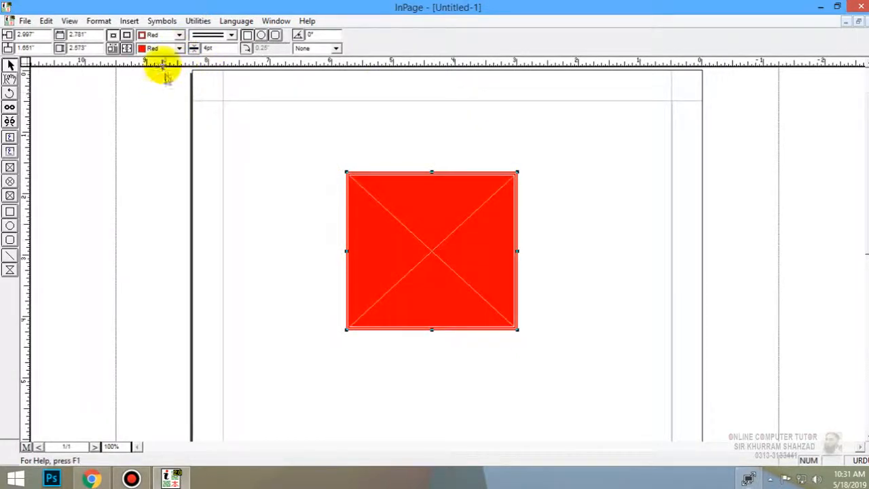
left_click(163, 49)
left_click(160, 79)
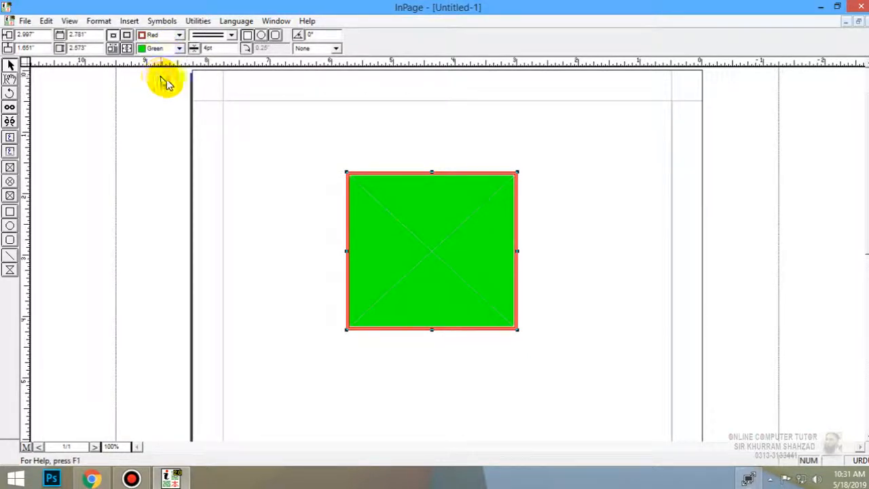
key("ctrl+z")
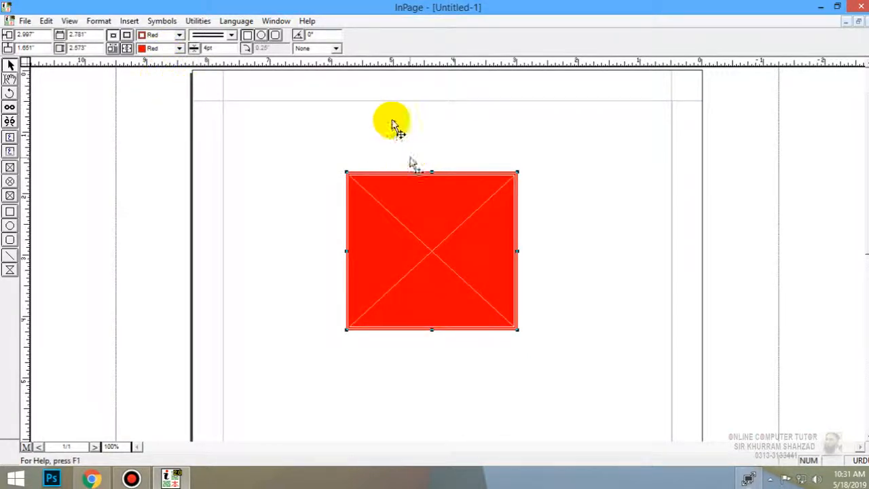
Step: Set the picture box's fill colour to None
left_click(176, 51)
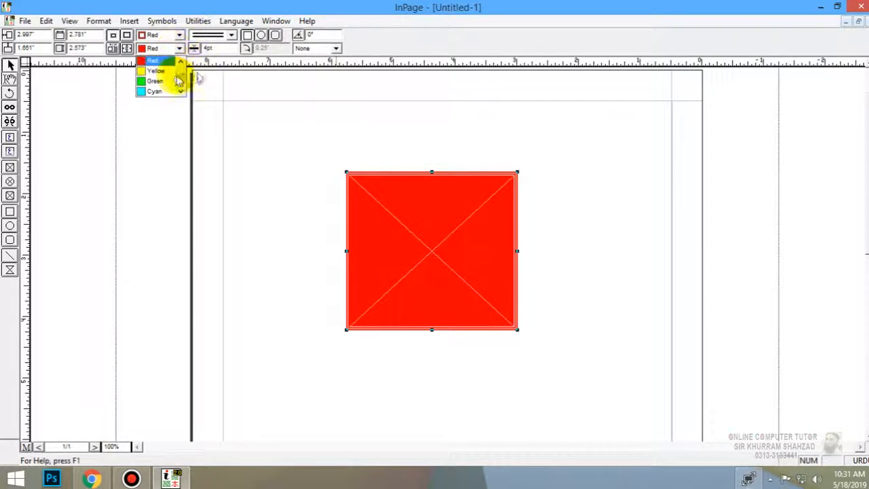
left_click(176, 62)
left_click(179, 49)
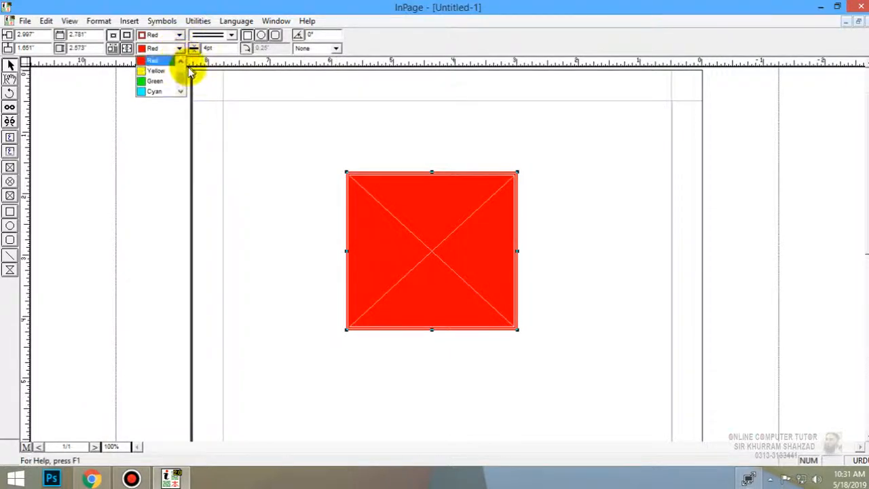
left_click(180, 61)
left_click(164, 60)
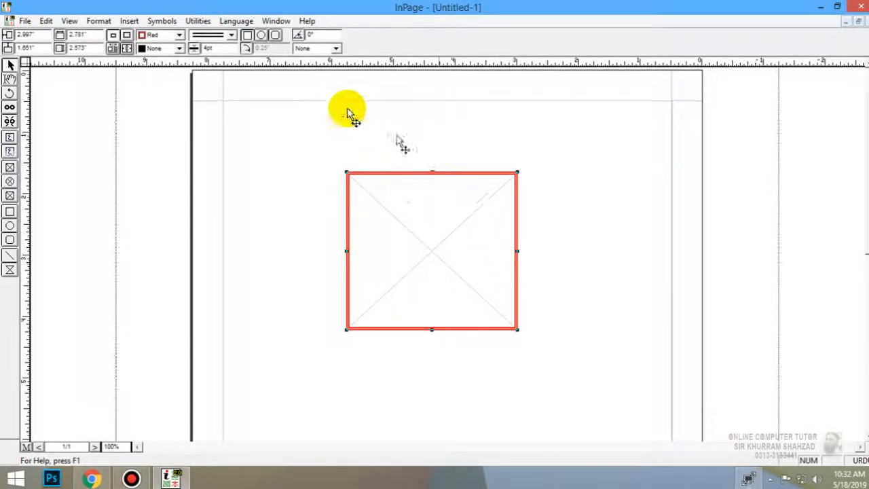
Step: Try the oval and rounded-rectangle shapes on the picture box and return it to a plain rectangle
left_click(262, 35)
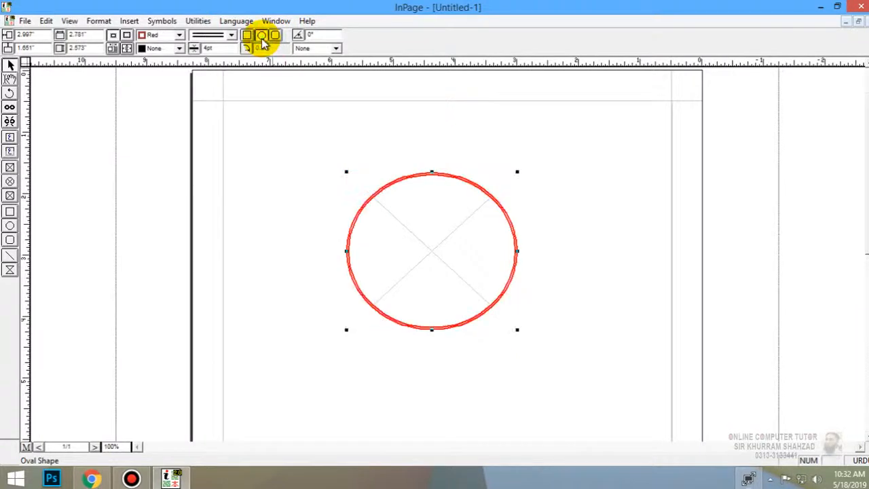
left_click(275, 36)
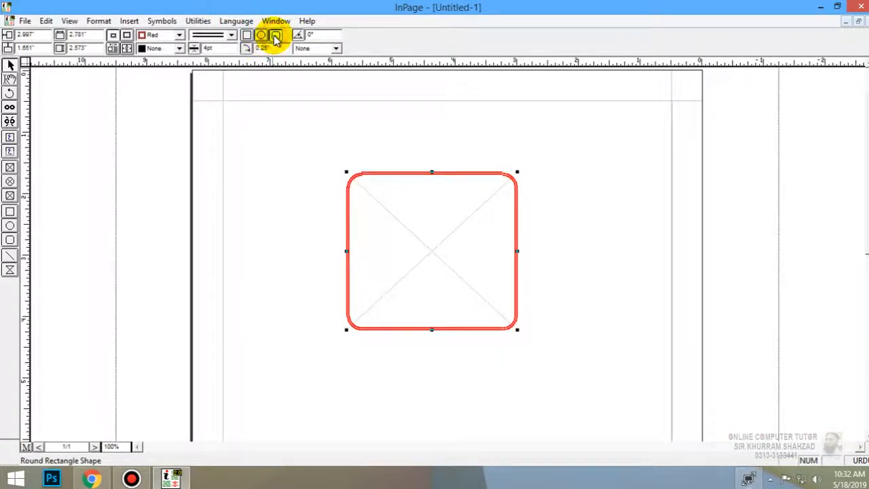
left_click(249, 37)
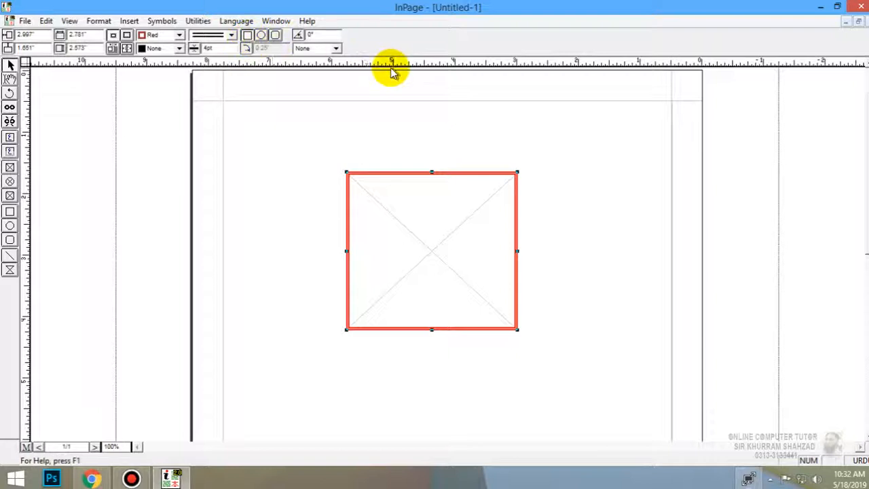
Step: Try a diagonal hatch pattern in the picture box and reset the hatch pattern to None
left_click(335, 49)
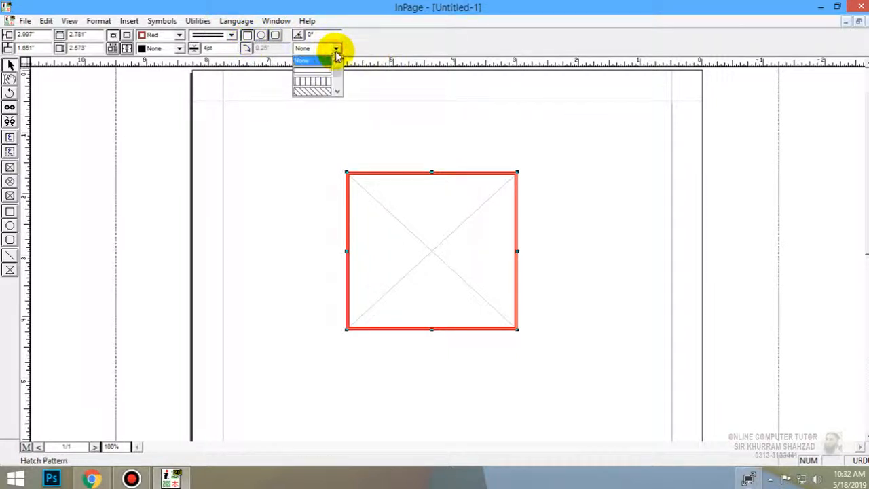
left_click(311, 90)
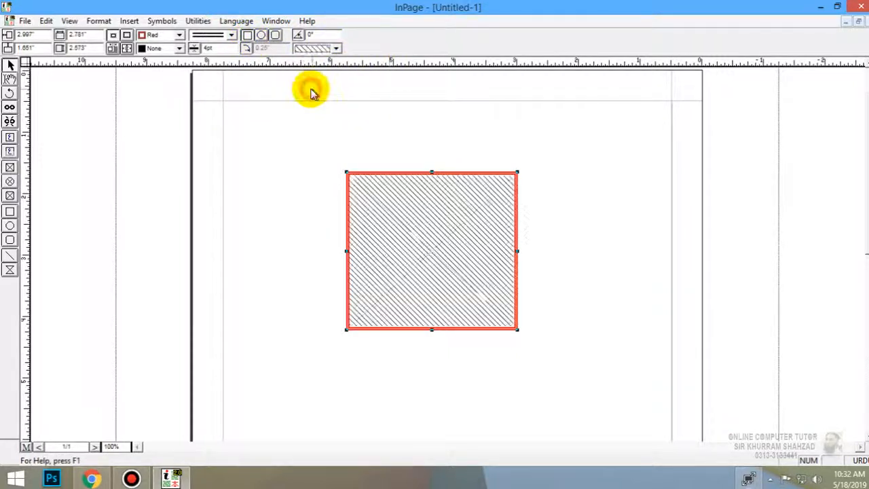
left_click(335, 49)
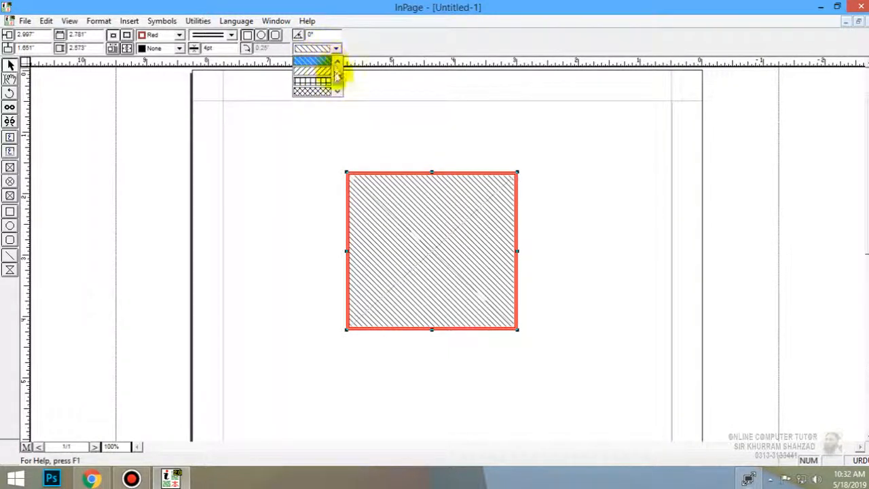
left_click_drag(337, 76, 334, 56)
left_click(316, 61)
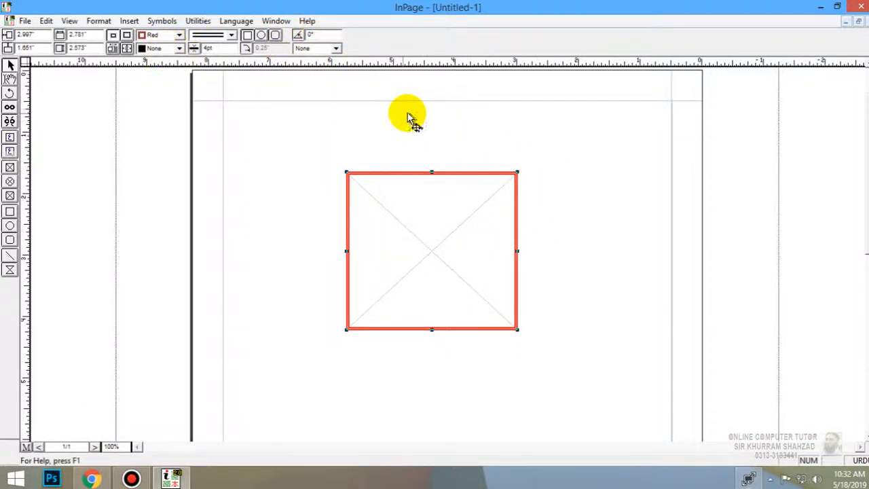
left_click(564, 182)
left_click(464, 184)
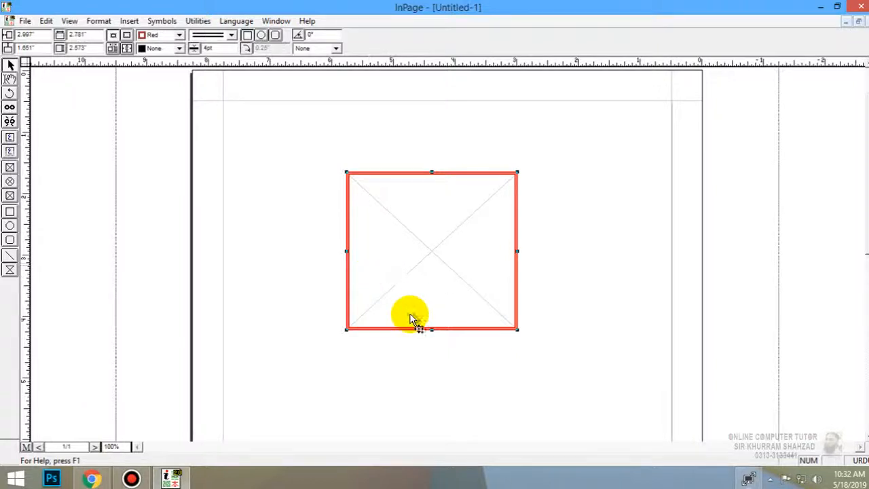
Step: Import the autumn road photo from New folder into the picture box
left_click(9, 80)
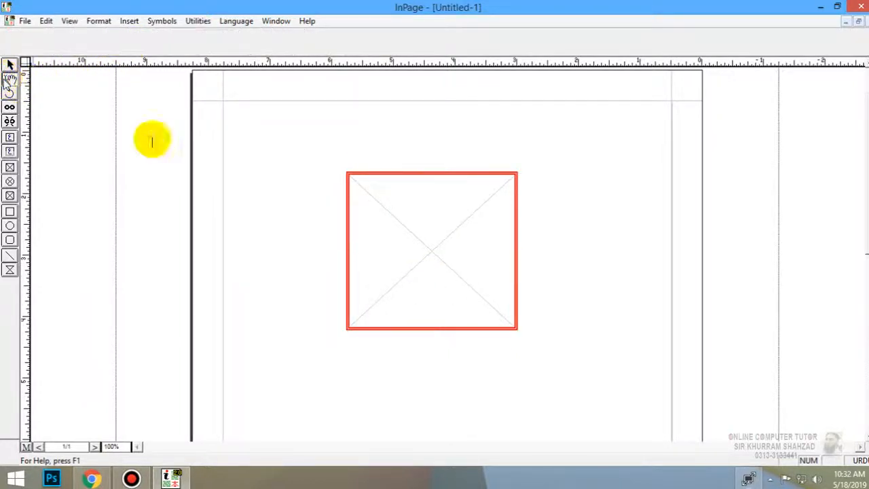
double_click(422, 257)
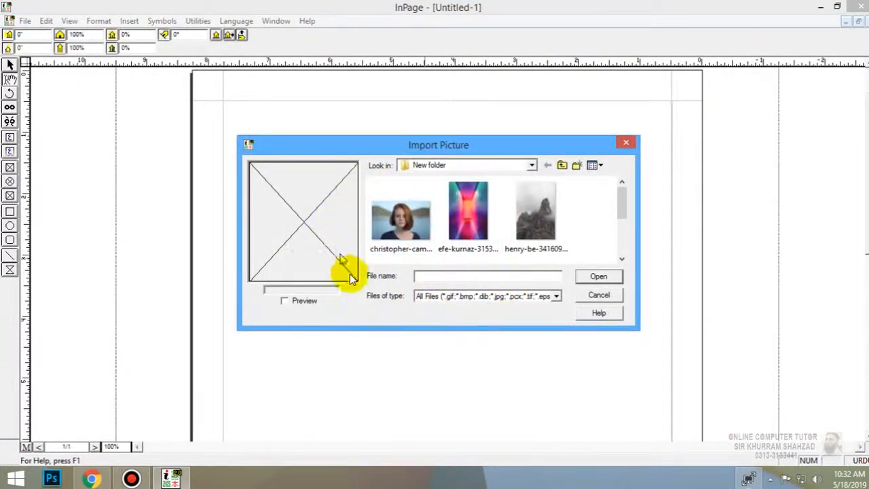
left_click_drag(621, 198, 614, 261)
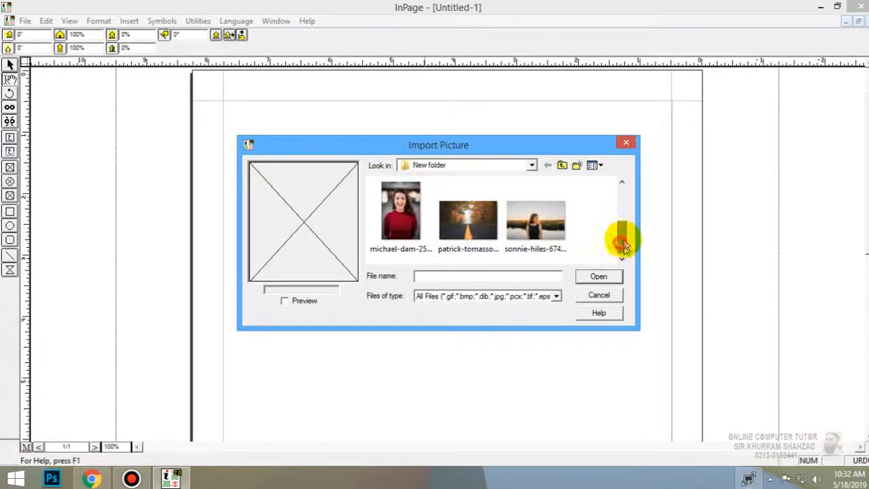
mouse_move(624, 246)
left_mouse_down()
mouse_move(624, 178)
mouse_move(625, 238)
left_mouse_up()
left_click(485, 247)
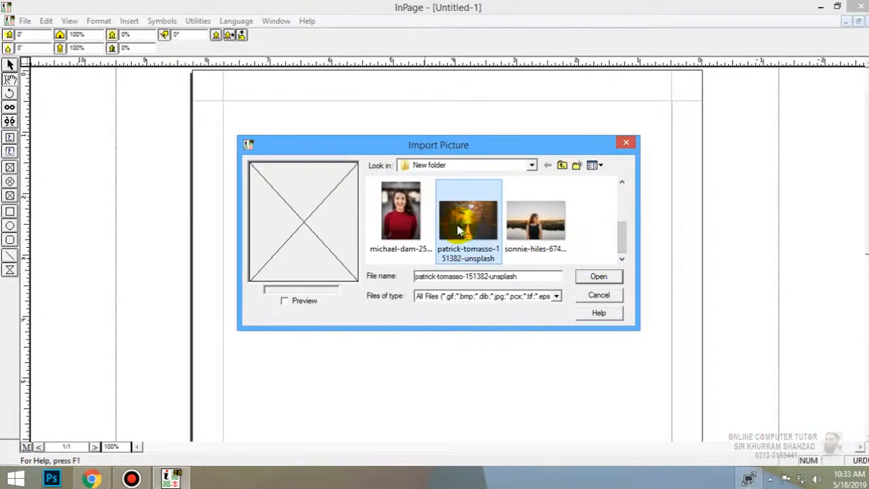
left_click(588, 275)
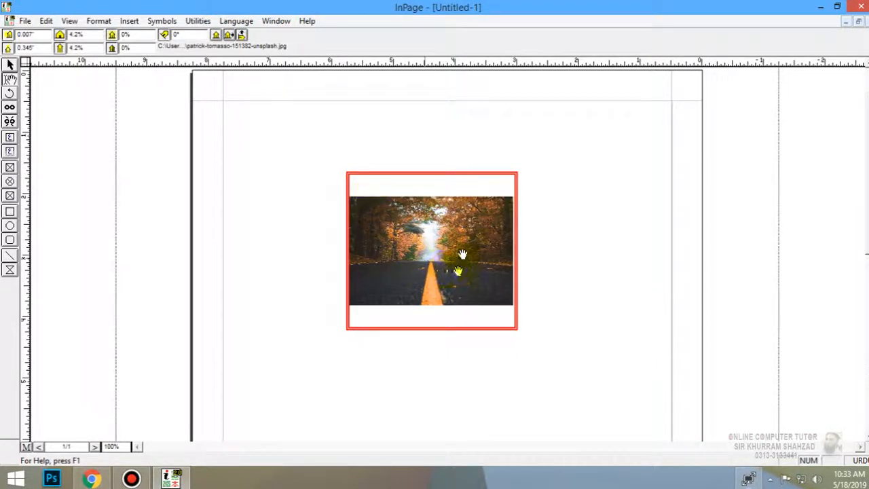
Step: Reopen picture import for the filled picture box and cancel it without choosing another image
double_click(451, 247)
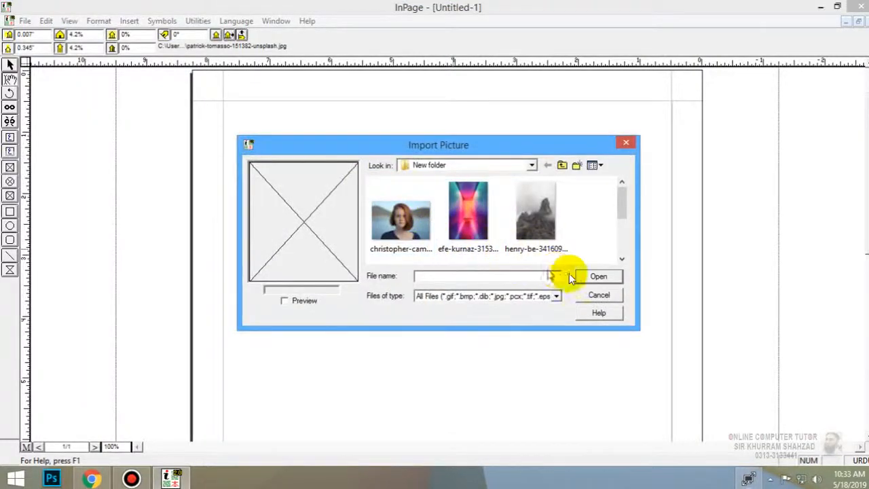
left_click(585, 292)
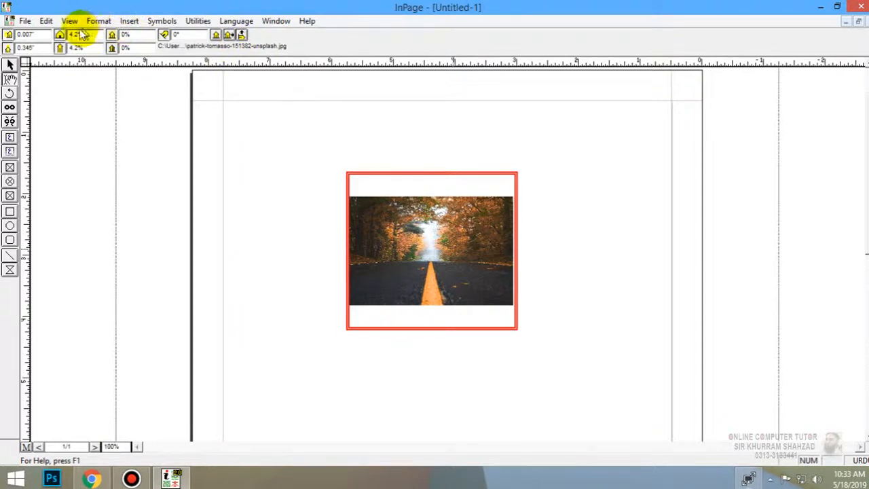
Step: Turn on the Greek option for Pictures in the application preferences and discard the change
left_click(47, 21)
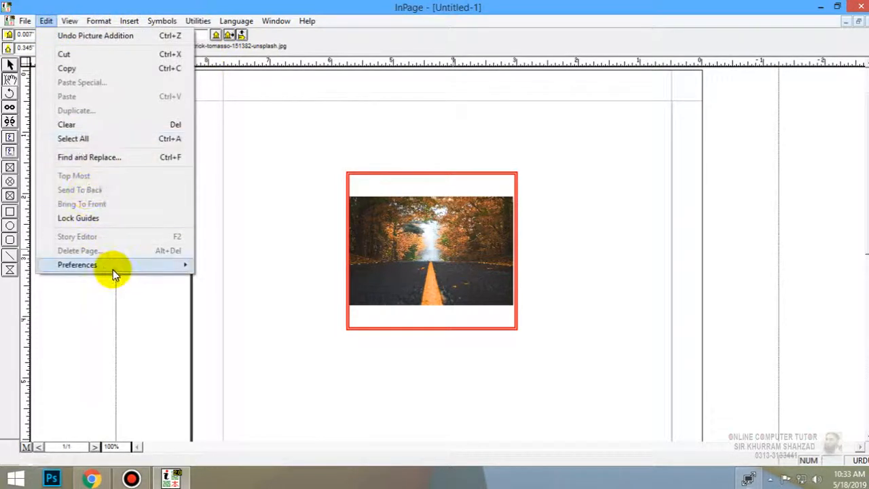
mouse_move(113, 269)
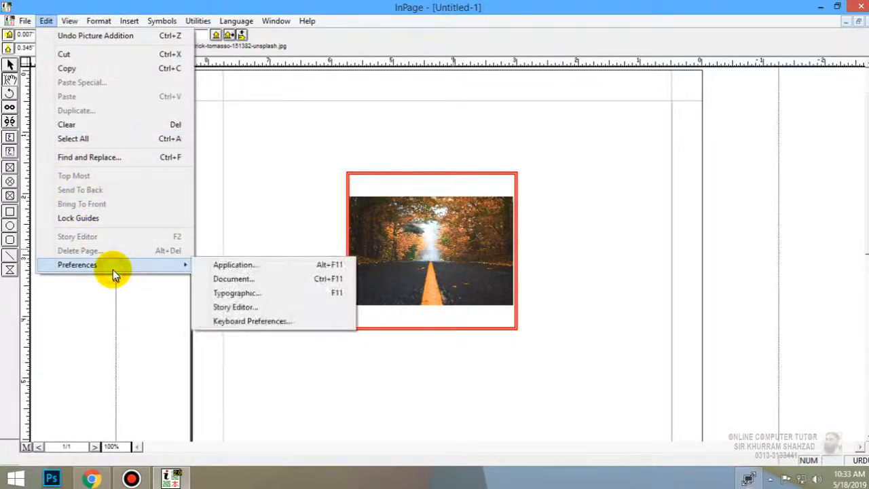
left_click(219, 268)
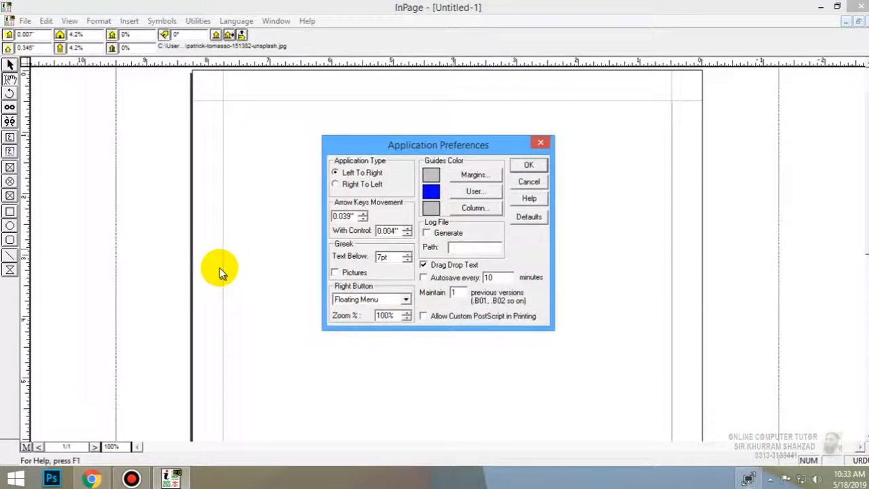
left_click(335, 272)
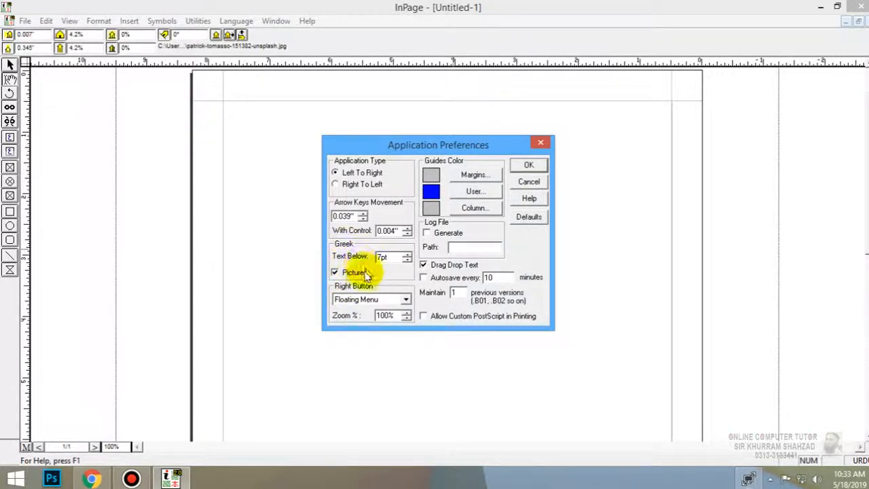
left_click_drag(370, 151, 518, 89)
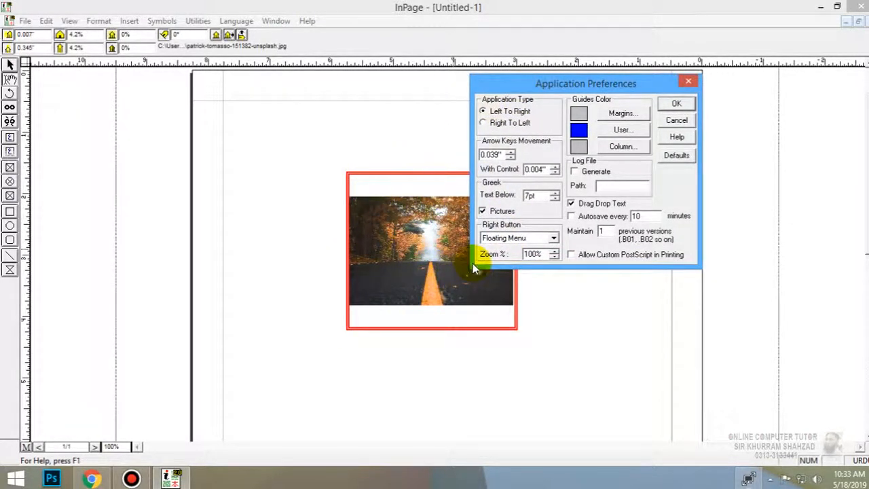
left_click(675, 122)
Step: Inspect the Greek option for Pictures in the application preferences and accept the preferences with it turned off
left_click(45, 21)
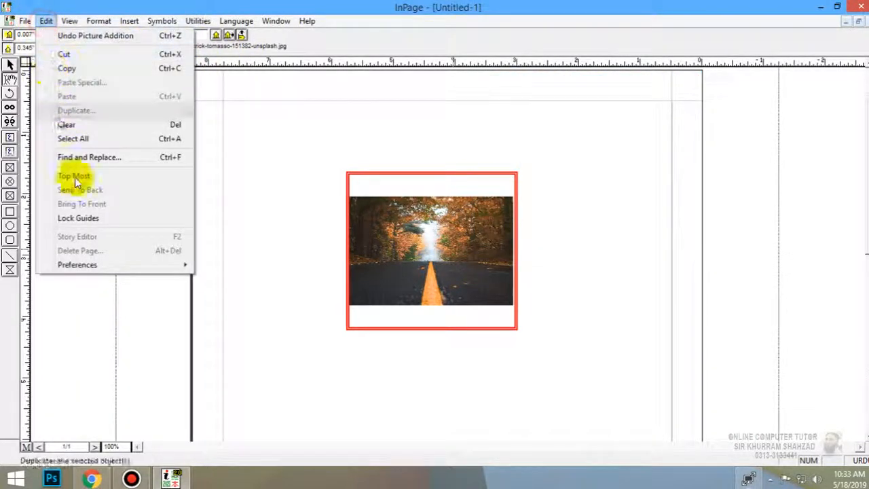
mouse_move(98, 261)
left_click(218, 266)
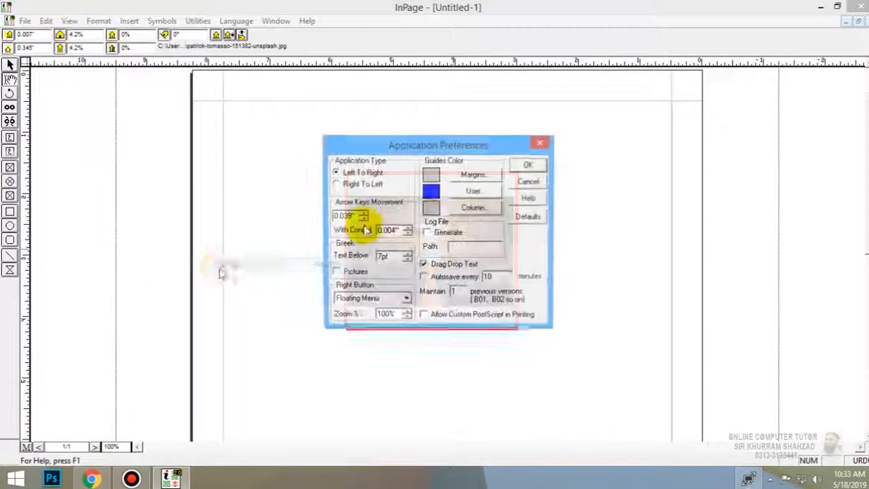
left_click_drag(412, 138, 634, 109)
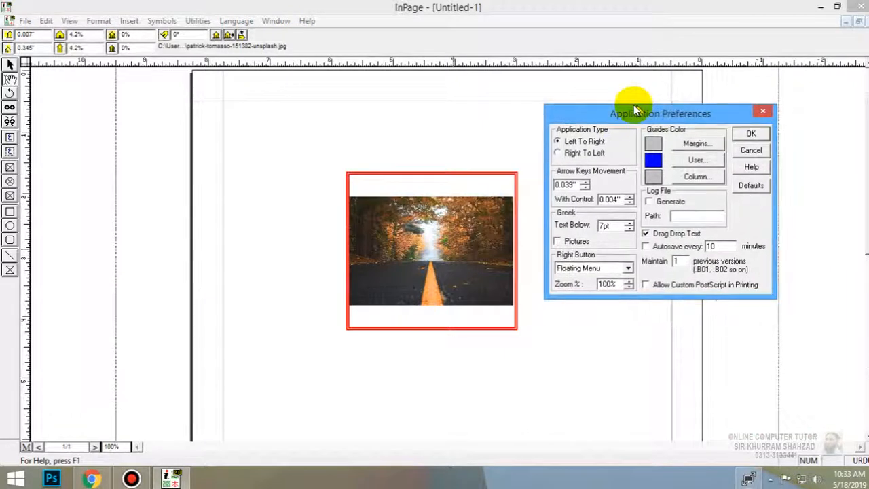
left_click(577, 241)
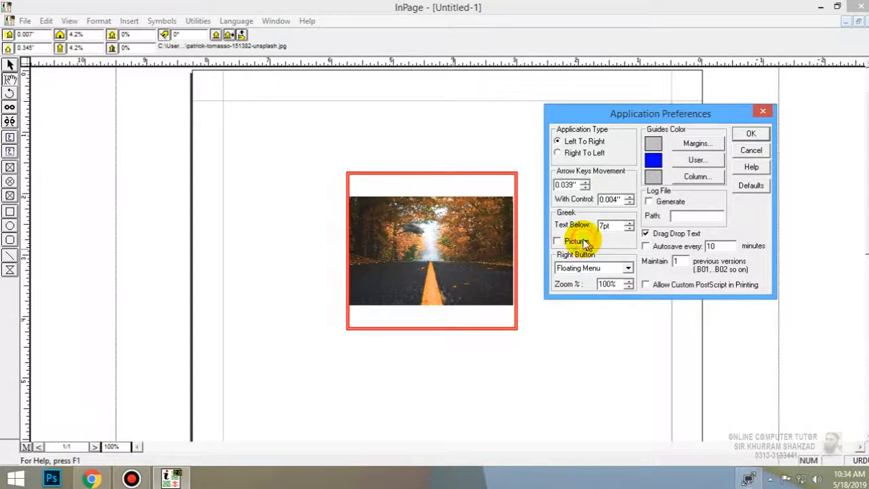
left_click(750, 134)
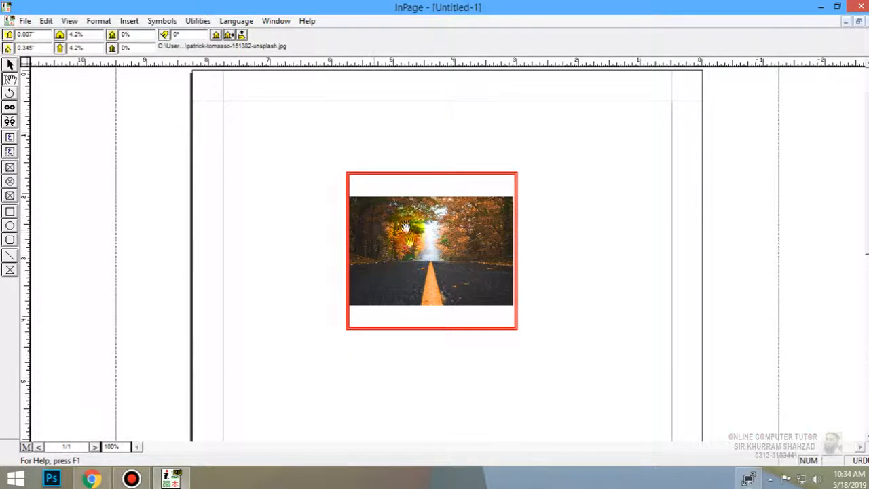
Step: Shift the road photo inside the picture box to offsets of about -0.004" horizontally and 0.365" vertically
mouse_move(405, 228)
left_mouse_down()
mouse_move(405, 206)
mouse_move(405, 252)
mouse_move(426, 236)
mouse_move(403, 224)
mouse_move(410, 241)
left_mouse_up()
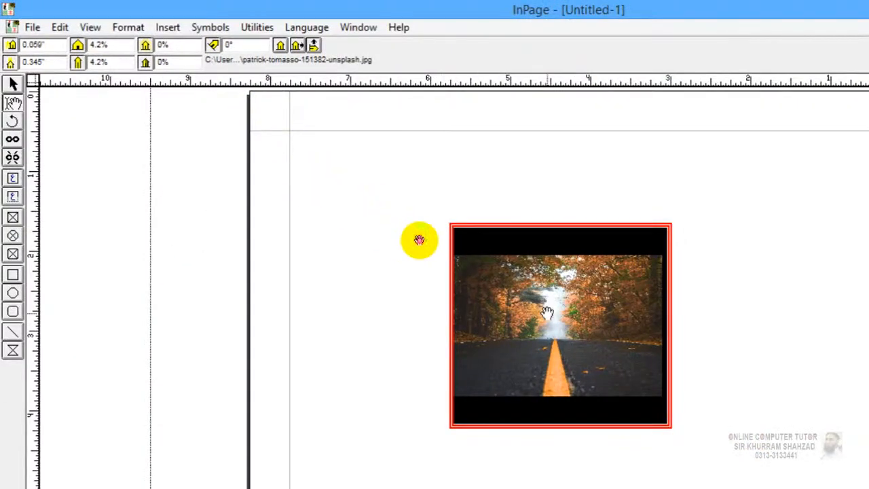
mouse_move(547, 313)
left_mouse_down()
mouse_move(559, 312)
mouse_move(552, 314)
left_mouse_up()
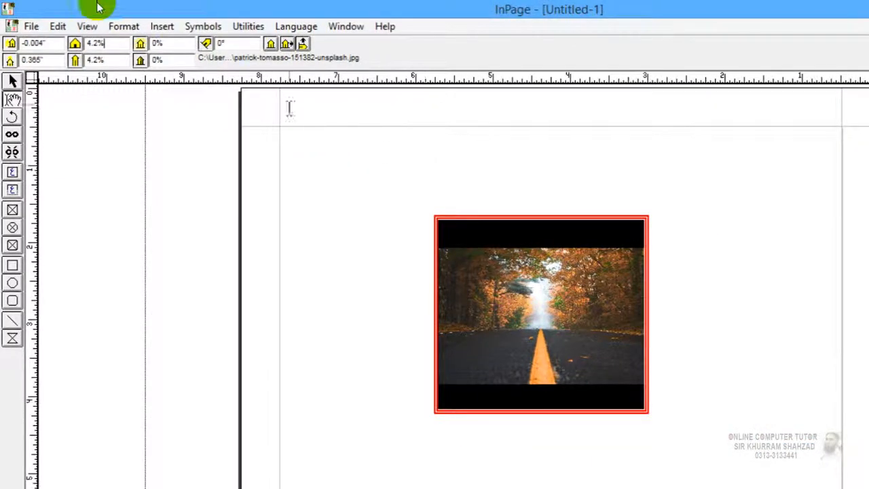
Step: Try horizontal scales of 8% and 30% on the road photo and return the scale to 4.2%
left_click(95, 42)
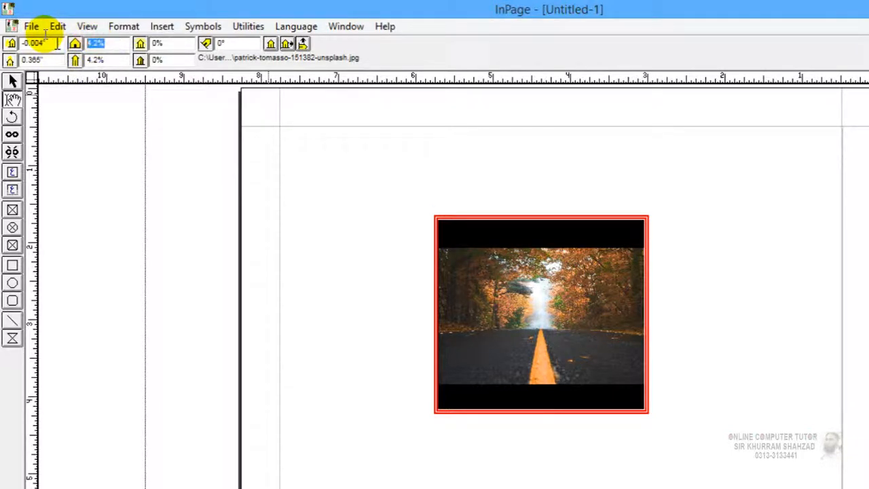
type("8")
key("Return")
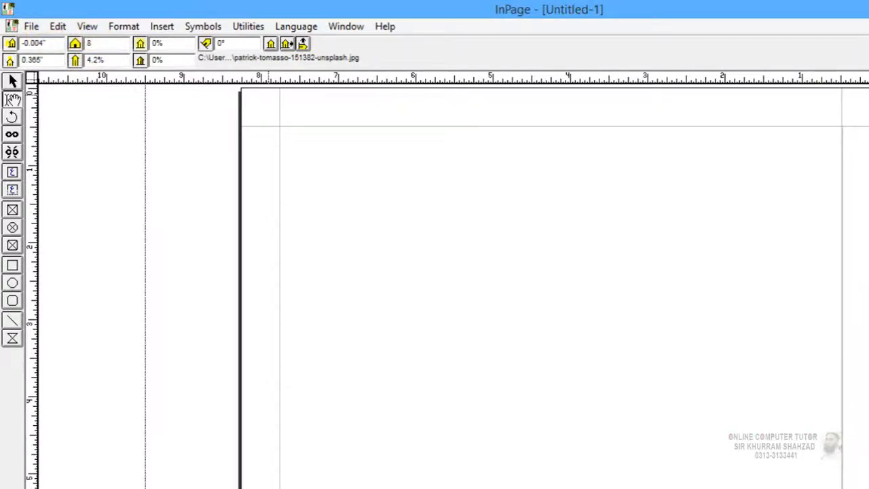
double_click(100, 42)
type("30")
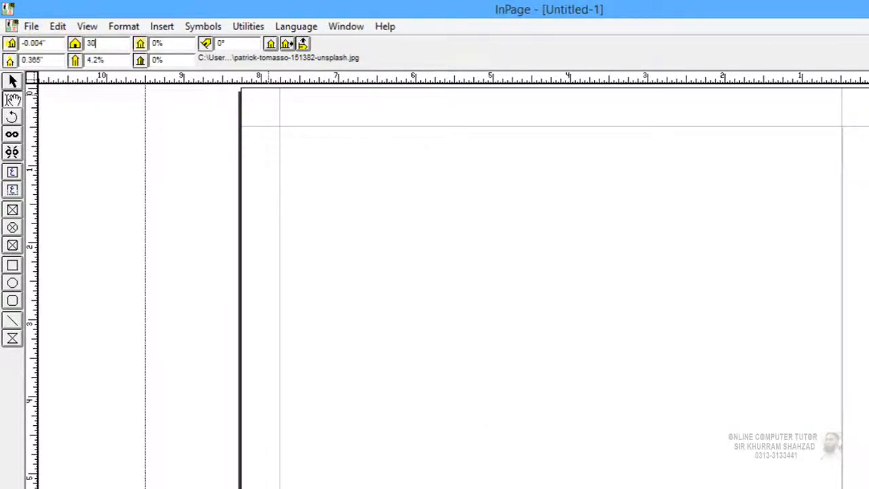
key("Return")
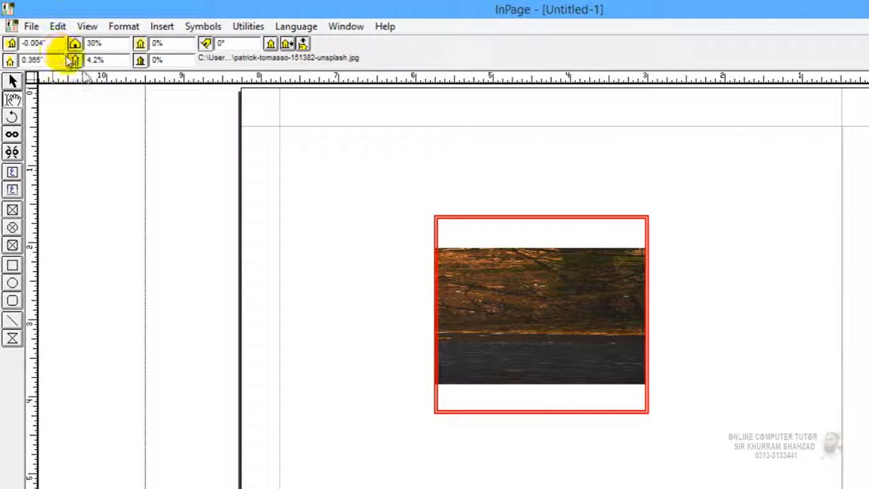
left_click(91, 43)
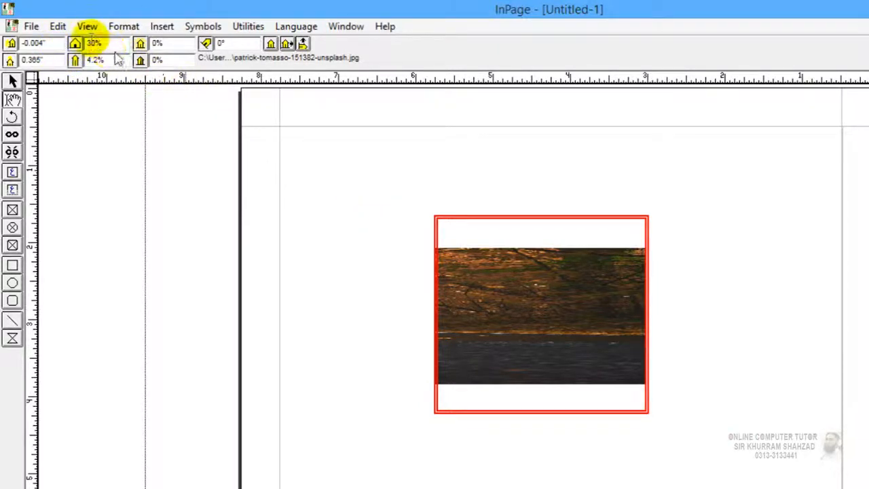
type("4.2")
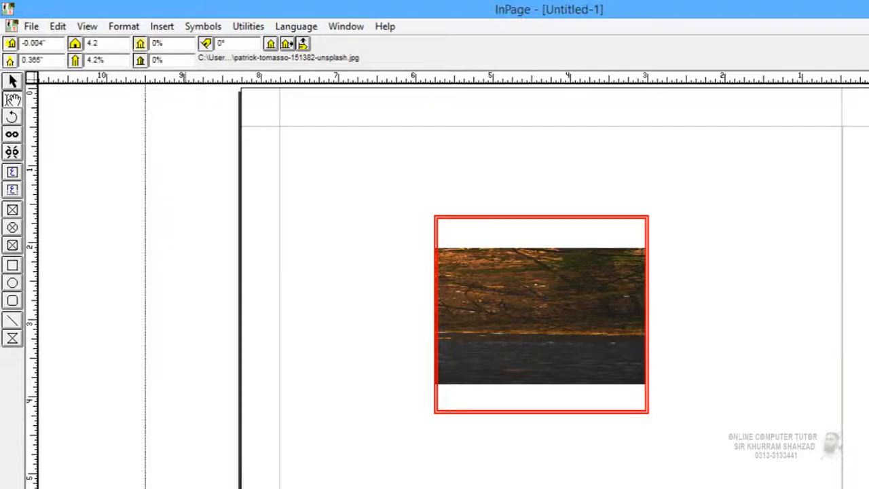
key("Return")
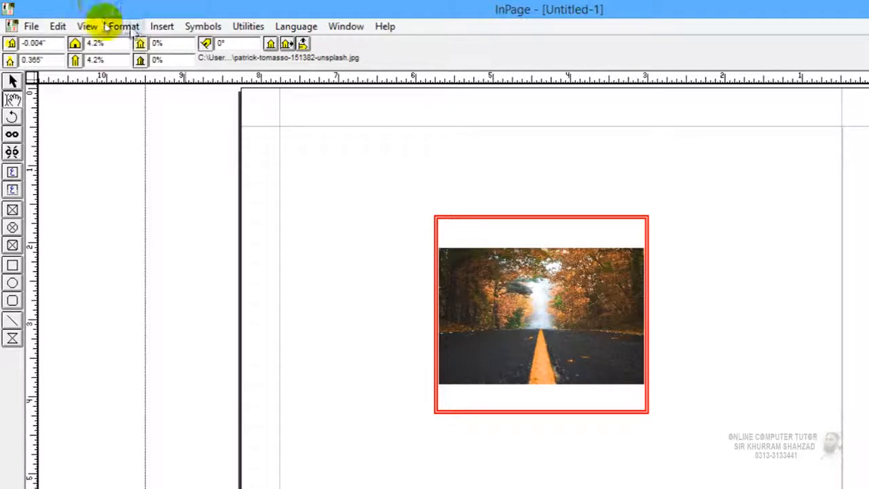
left_click(113, 76)
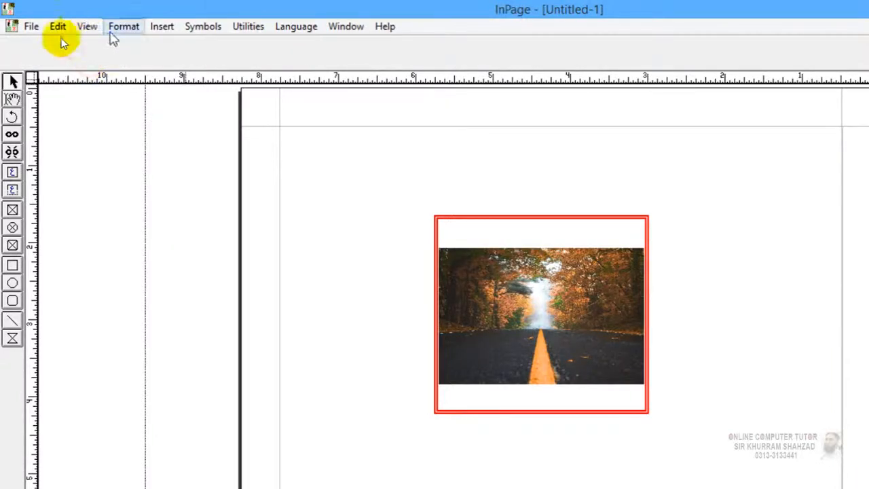
left_click(433, 282)
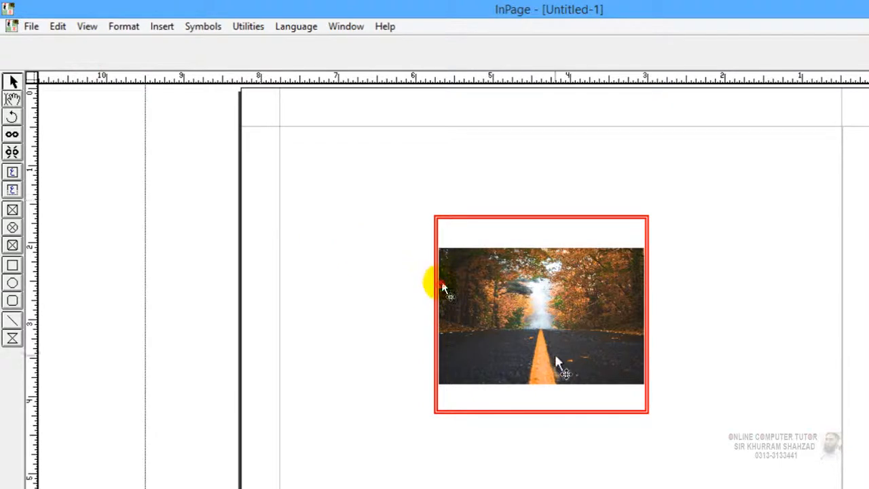
left_click(11, 99)
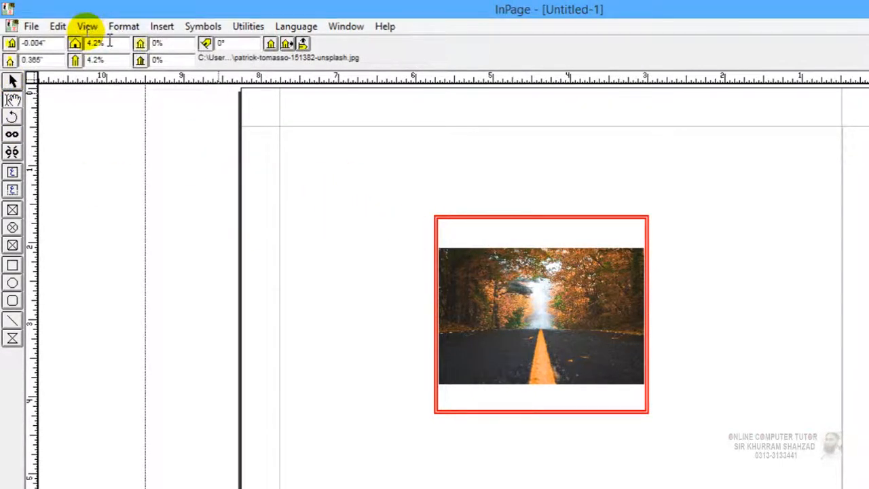
Step: Try a vertical scale of 10% on the road photo and move it up inside the picture box
left_click(110, 42)
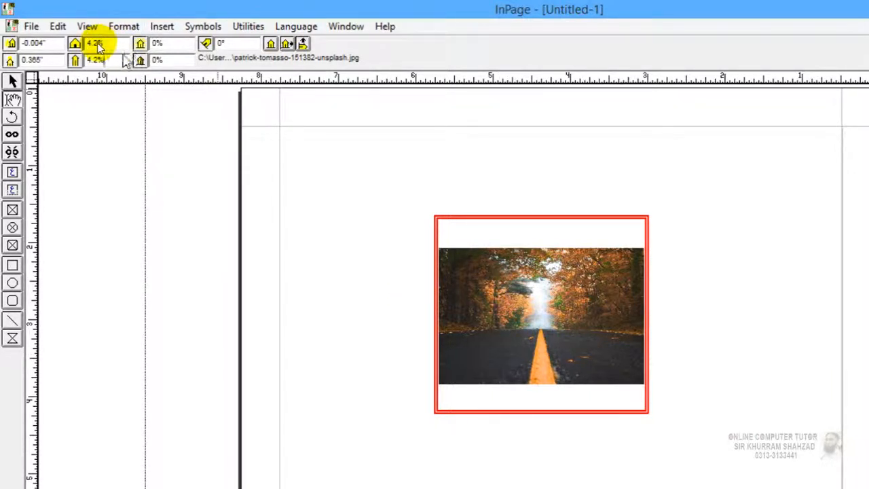
left_click_drag(104, 60, 58, 59)
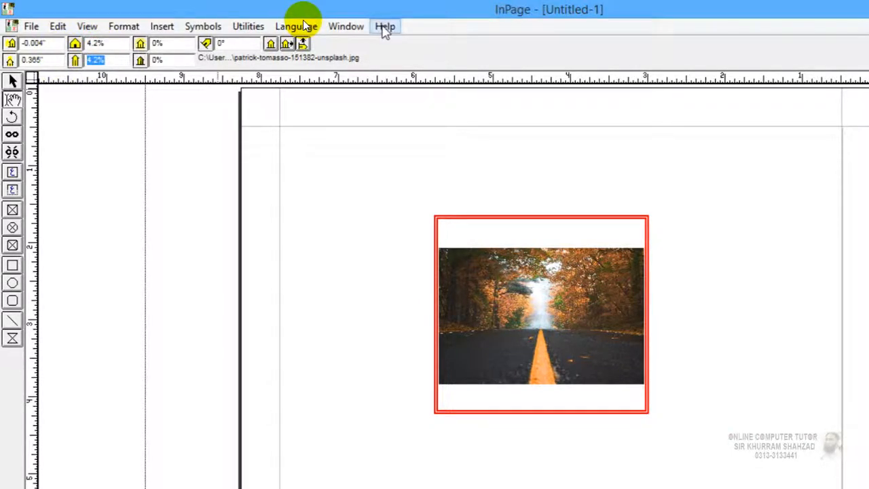
type("10")
key("Return")
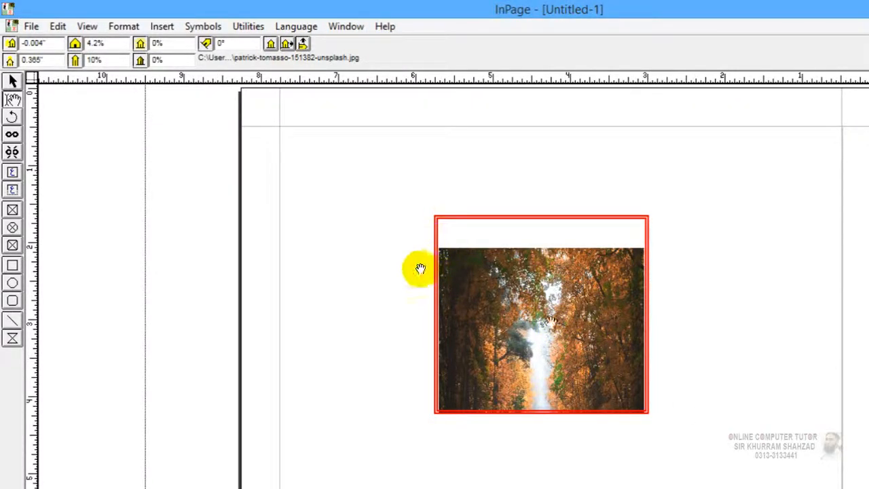
mouse_move(420, 268)
left_mouse_down()
mouse_move(410, 223)
mouse_move(419, 252)
mouse_move(411, 252)
mouse_move(415, 339)
mouse_move(408, 167)
mouse_move(416, 278)
left_mouse_up()
Step: Set the photo's vertical scale to 6% and reposition it inside the box to offsets of about -0.004" and -0.072"
double_click(94, 60)
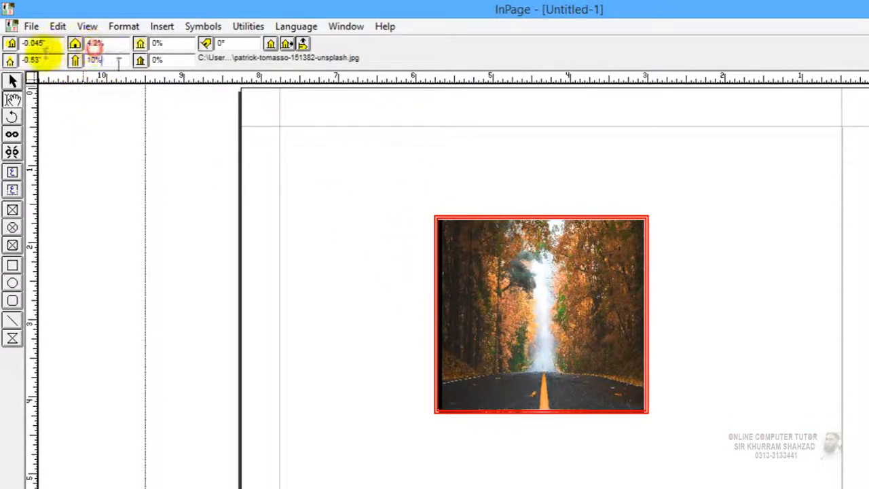
type("6")
key("Return")
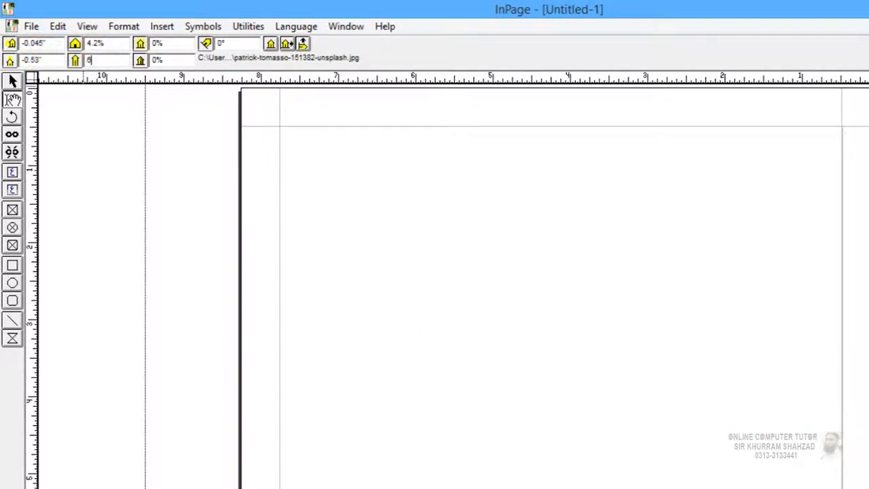
left_click_drag(450, 242, 449, 268)
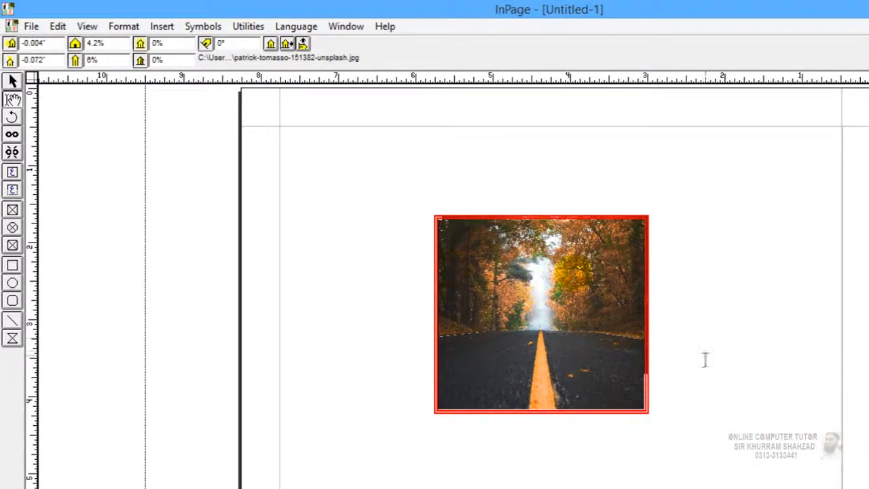
key("Left")
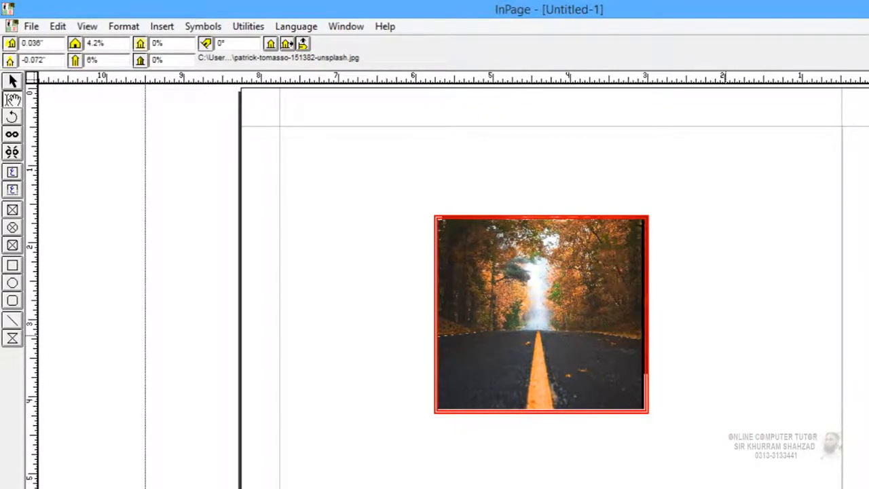
key("Right")
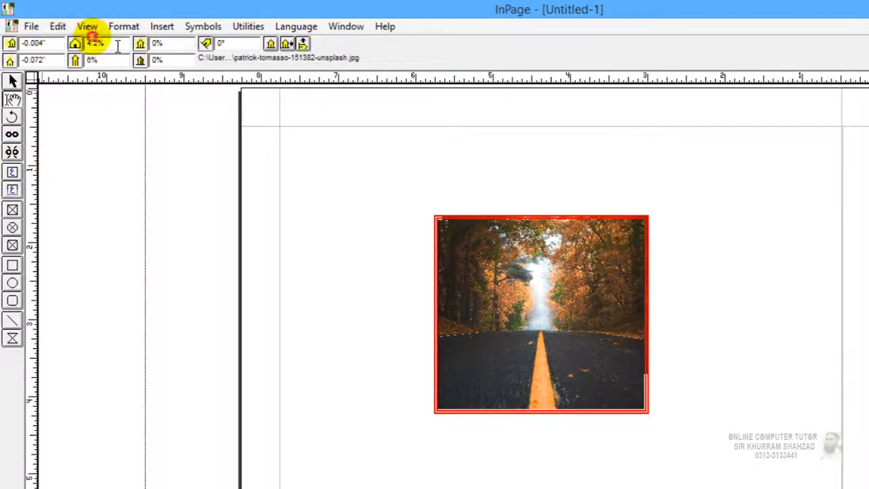
Step: Set the photo's horizontal scale to 4.4% and nudge it inside the box to offsets of about -0.083" and -0.093"
double_click(95, 43)
type("5")
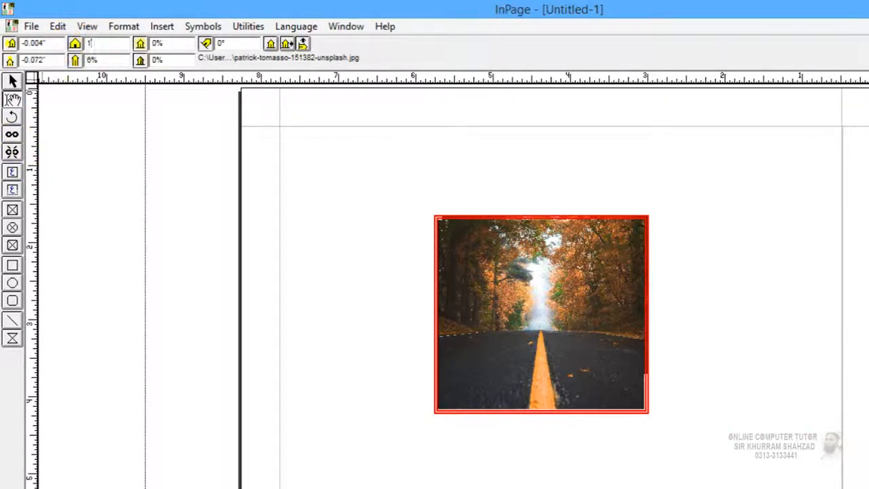
type(".4")
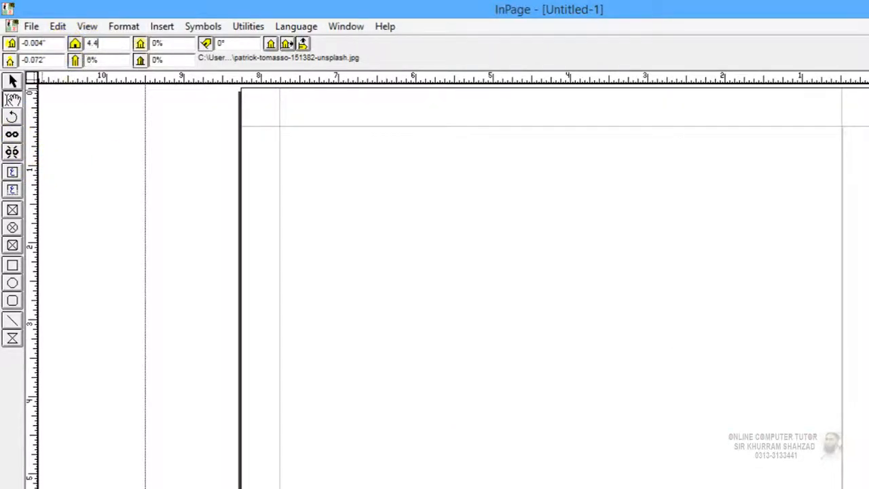
key("Return")
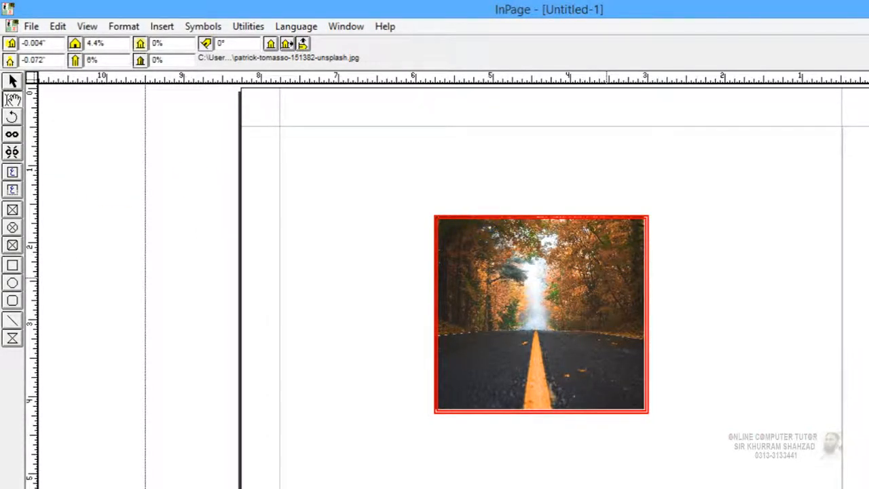
left_click_drag(588, 309, 591, 309)
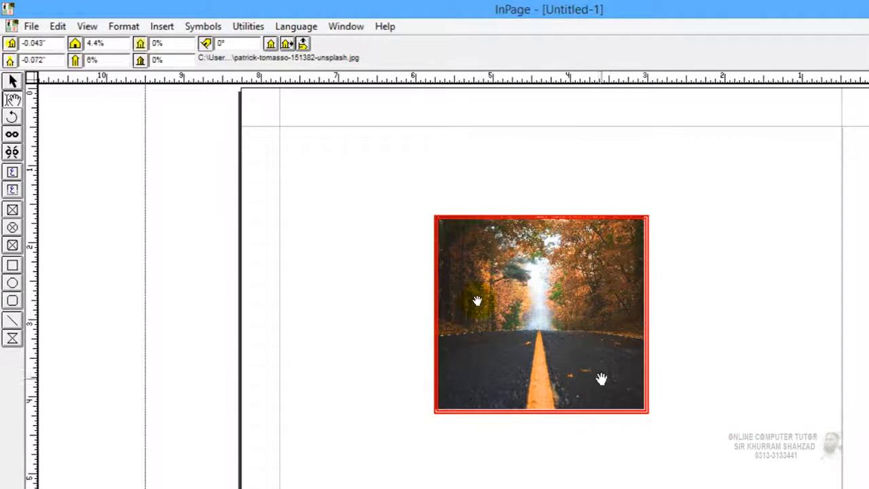
mouse_move(511, 308)
left_mouse_down()
mouse_move(516, 317)
mouse_move(516, 308)
left_mouse_up()
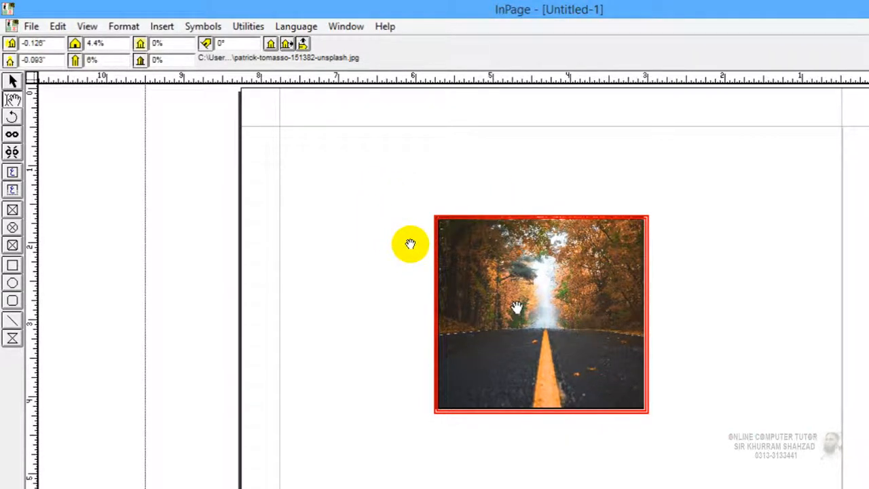
left_click_drag(515, 307, 516, 308)
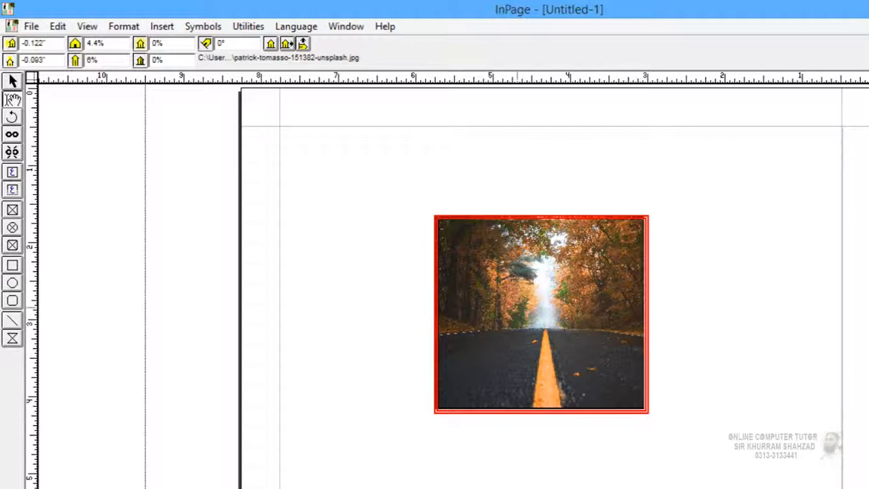
key("Left")
key("Right")
key("Left")
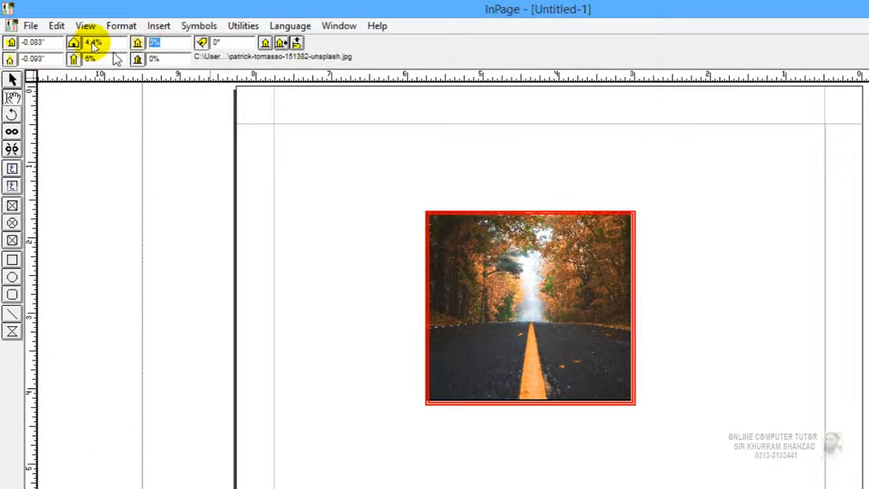
Step: Lighten the road photo by setting its brightness to 30%
type("30")
key("Return")
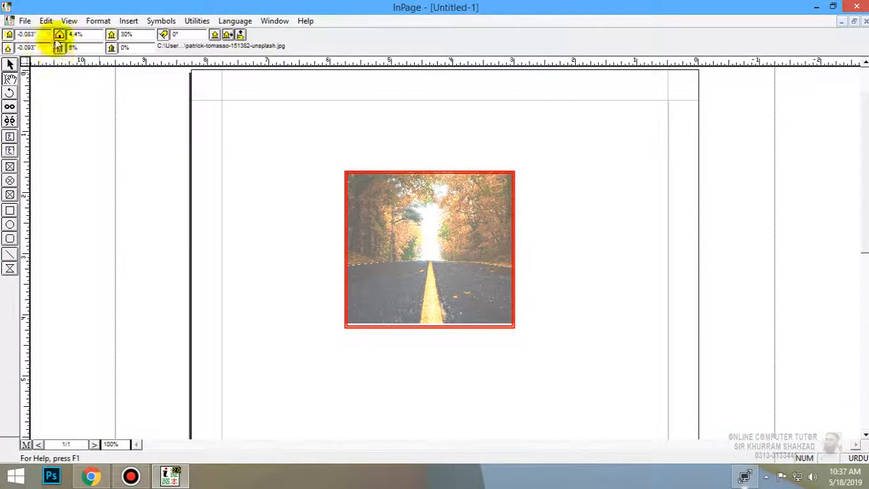
Step: Open the SAMPLE.INP document from the INPAGE24 folder under SOFTWARE, Inpage 2000 2.4 on the WINSETUP (G:) drive
left_click(31, 26)
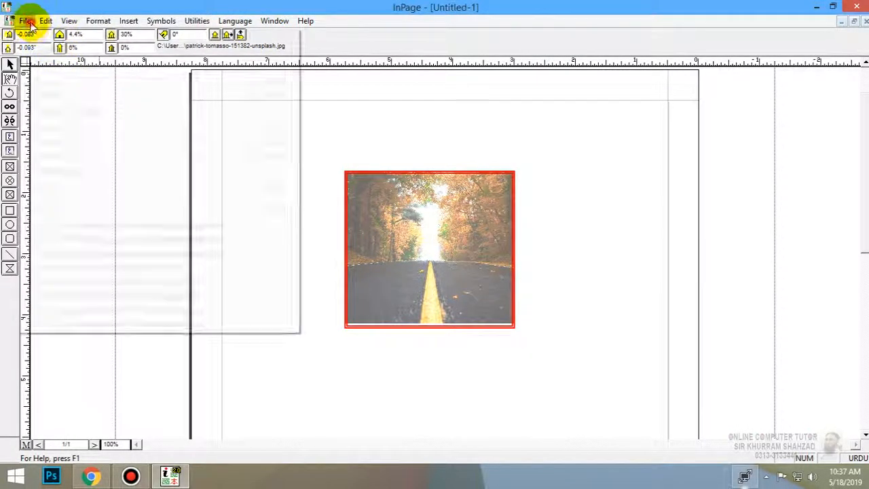
left_click(38, 49)
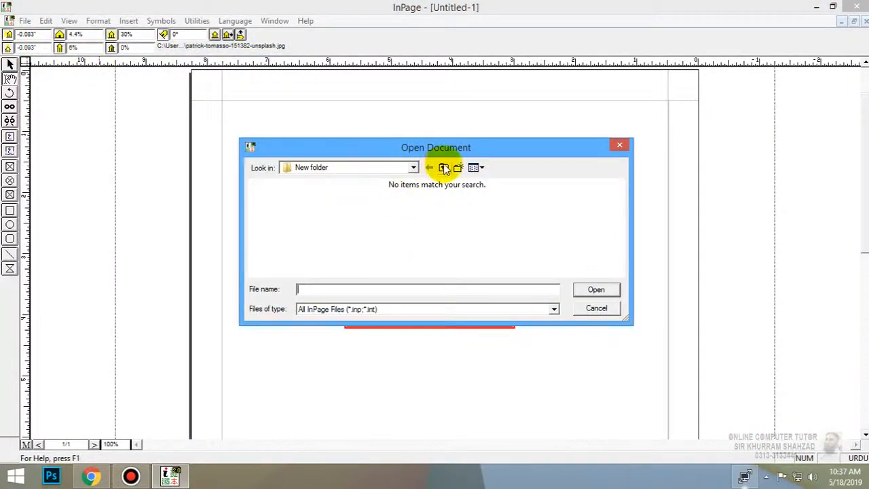
left_click(412, 167)
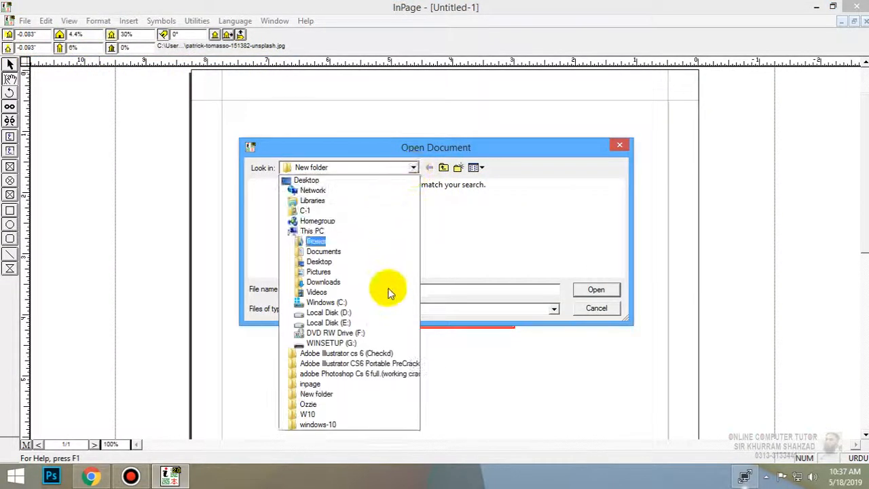
left_click(382, 343)
left_click(382, 223)
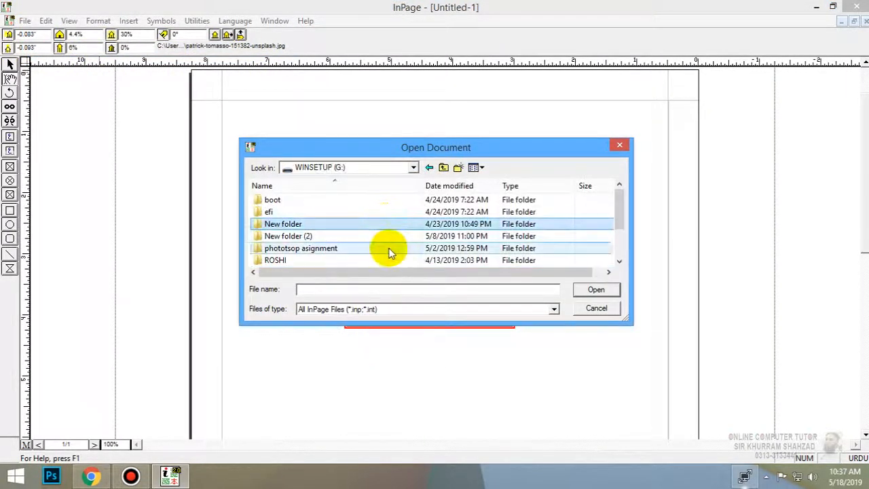
scroll(381, 256, "down", 2)
double_click(295, 224)
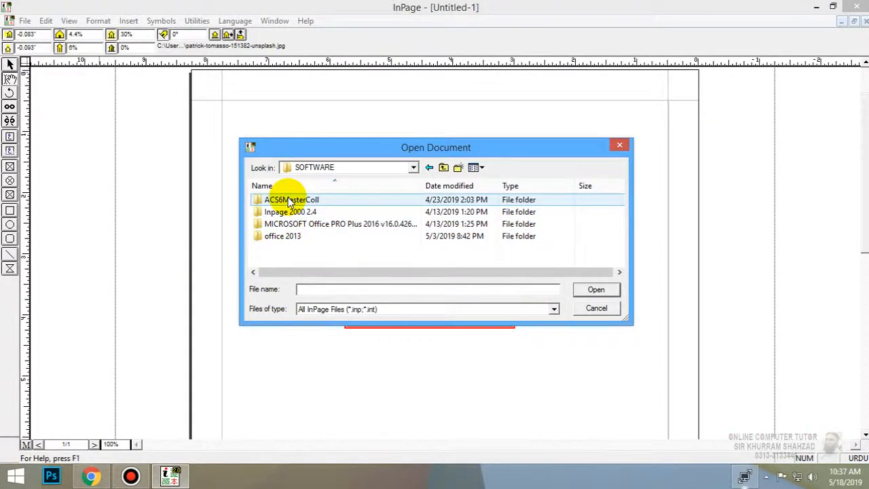
double_click(280, 212)
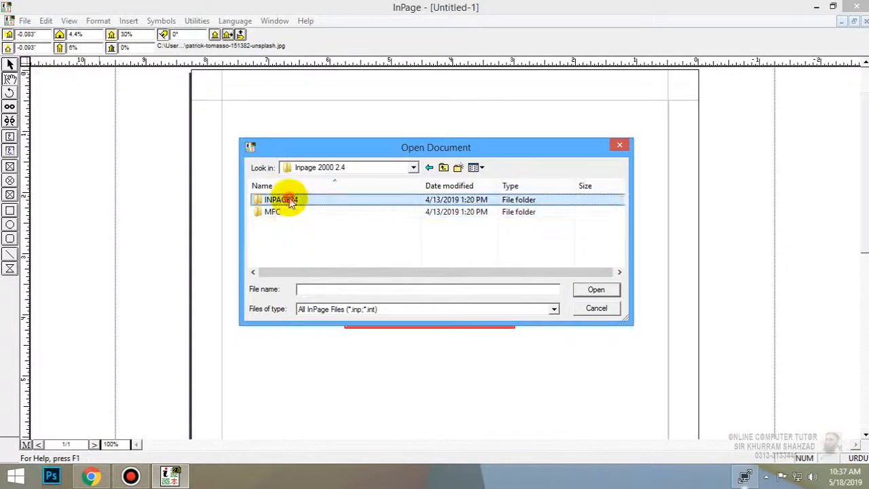
double_click(284, 200)
double_click(285, 211)
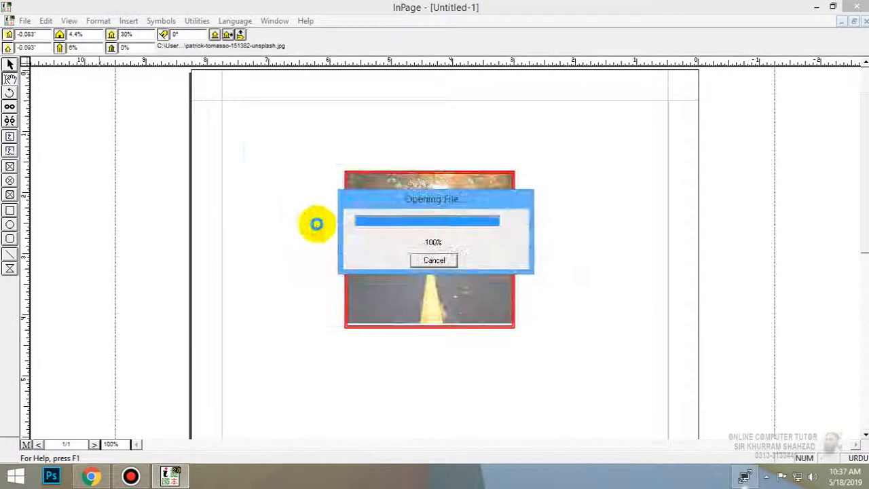
Step: Copy the last three lines of the Urdu paragraph above the outlined heading and return to the Untitled-1 document
left_click(628, 133)
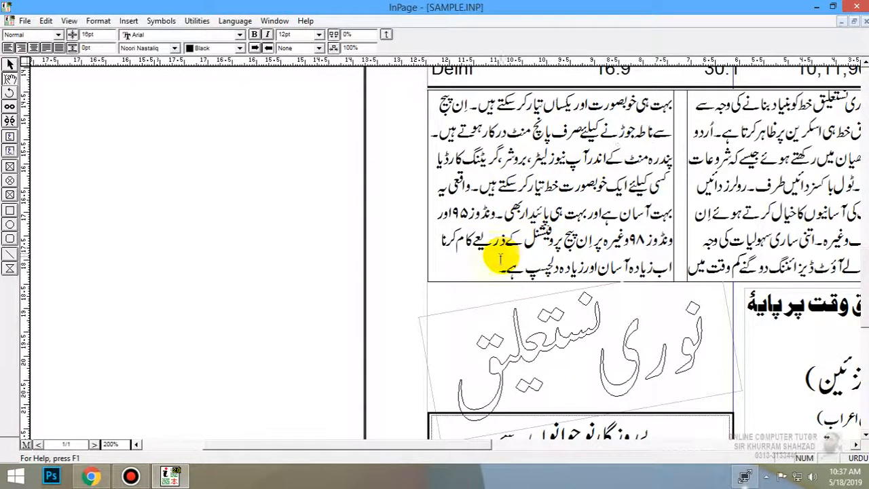
mouse_move(497, 266)
left_mouse_down()
mouse_move(573, 250)
mouse_move(611, 184)
mouse_move(668, 210)
left_mouse_up()
key("ctrl+c")
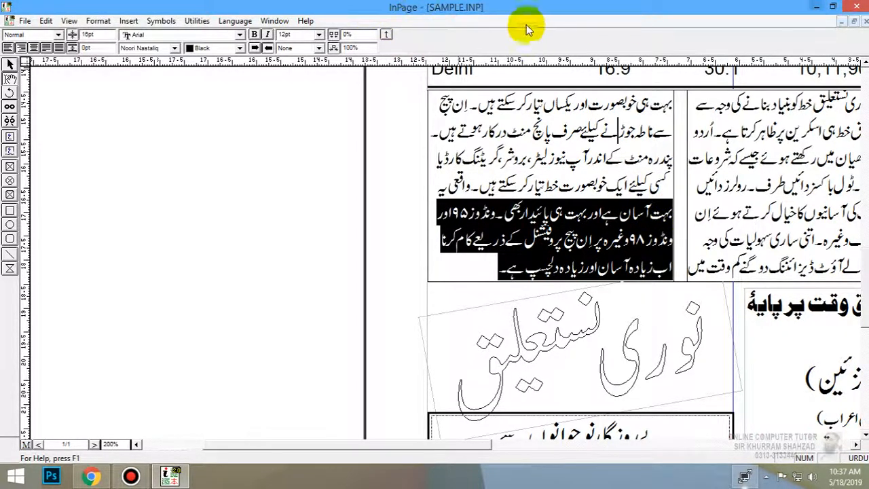
left_click(279, 21)
left_click(316, 129)
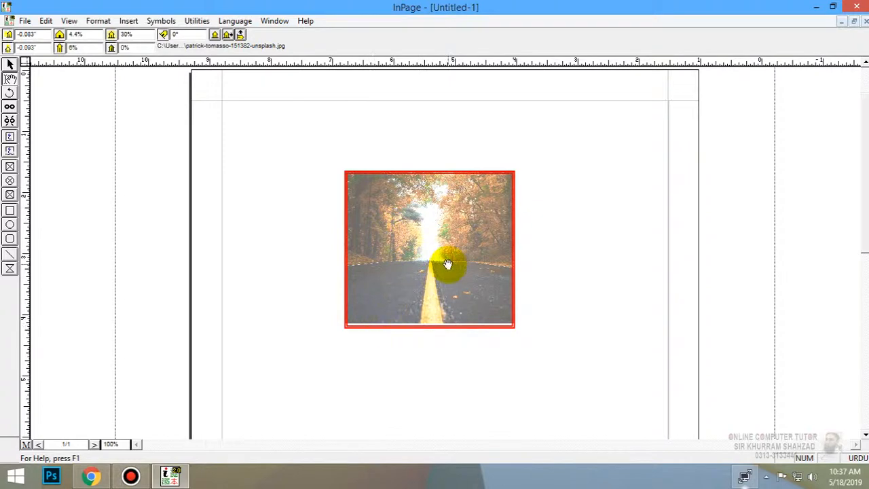
Step: Draw a text box about 2.76" by 2.51" exactly over the road photo and paste the copied Urdu text into it four times
left_click(10, 142)
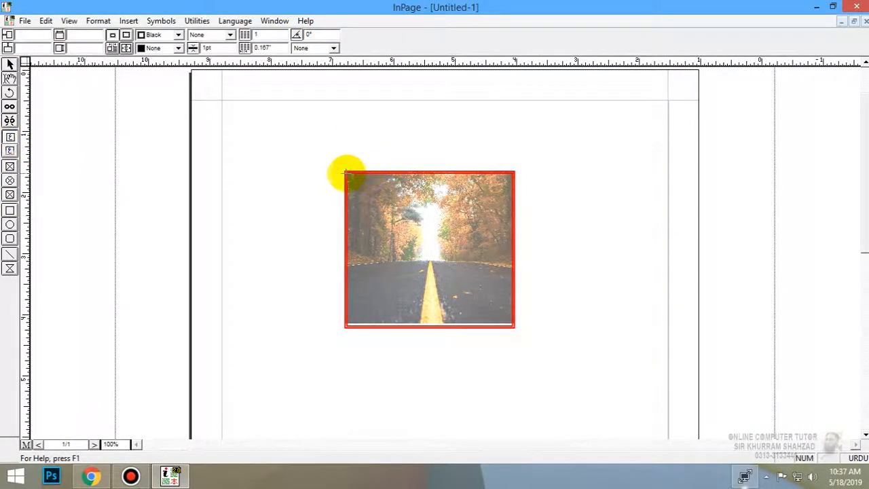
mouse_move(344, 171)
left_mouse_down()
mouse_move(484, 300)
mouse_move(529, 323)
mouse_move(513, 326)
left_mouse_up()
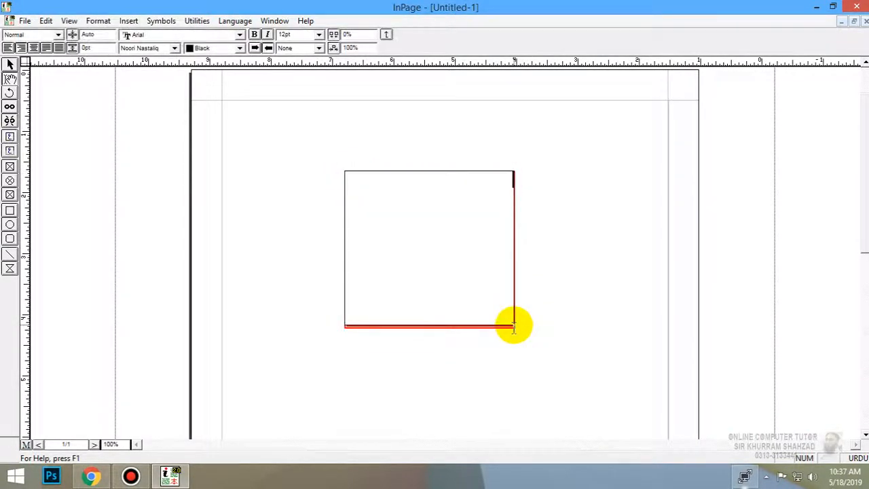
key("ctrl+v")
key("ctrl+v")
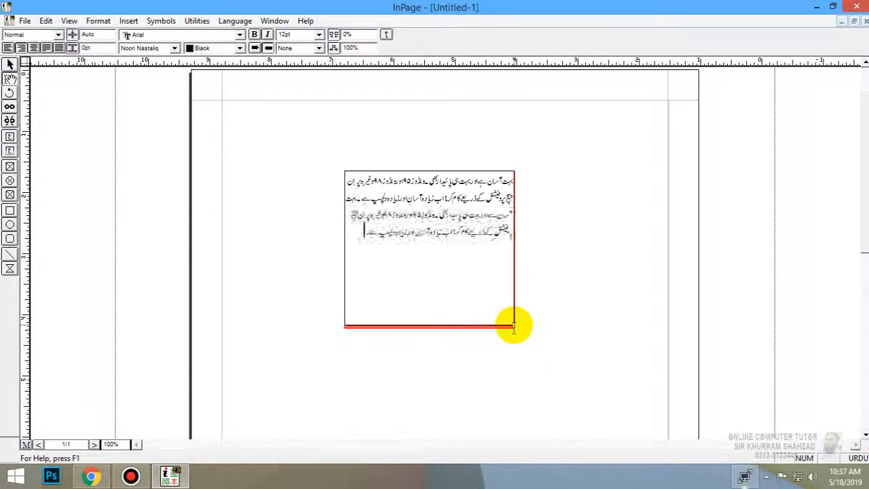
key("ctrl+v")
key("ctrl+v")
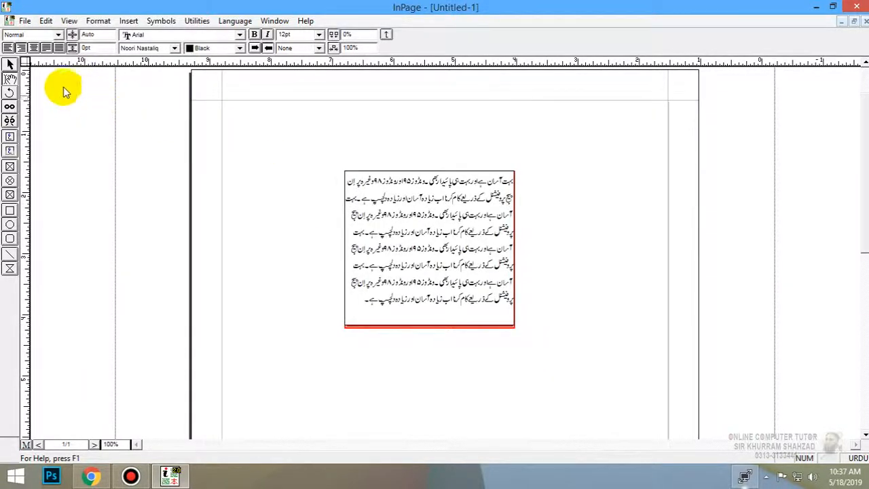
Step: Select the Urdu text box and move it off the photo to about 1.685" and 2.886", partly overlapping the picture's lower corner
left_click(10, 64)
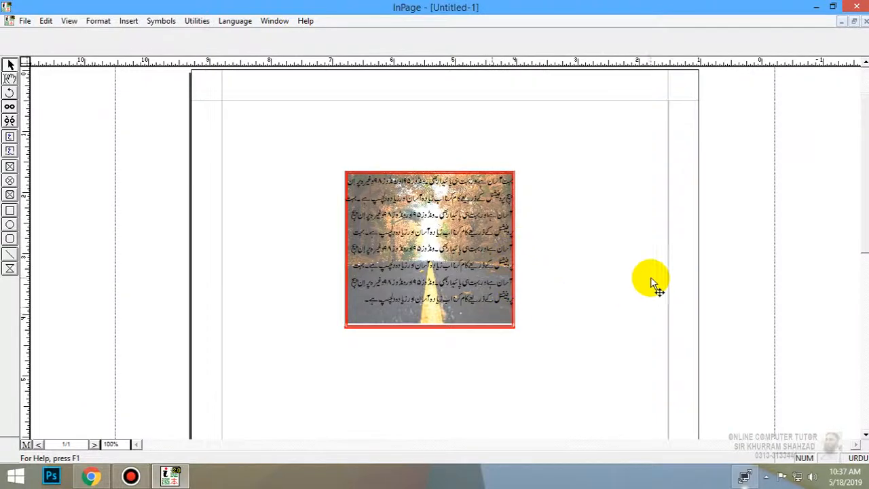
left_click(430, 274)
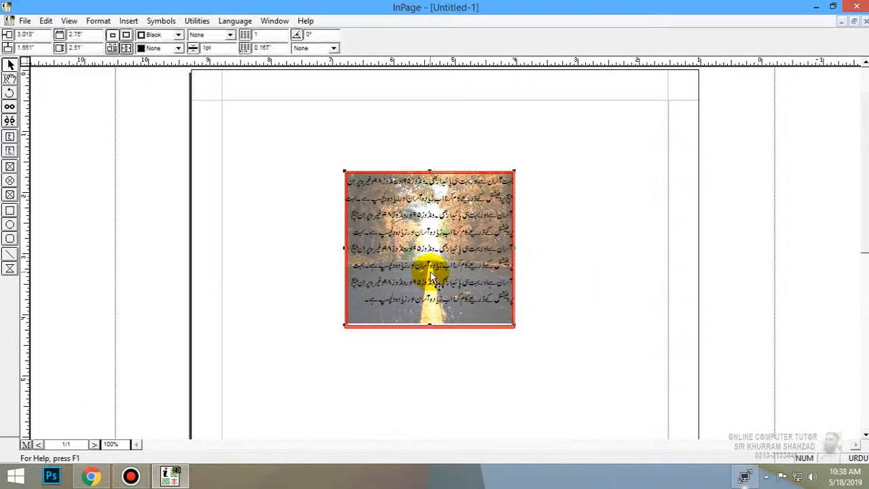
left_click_drag(431, 275, 432, 275)
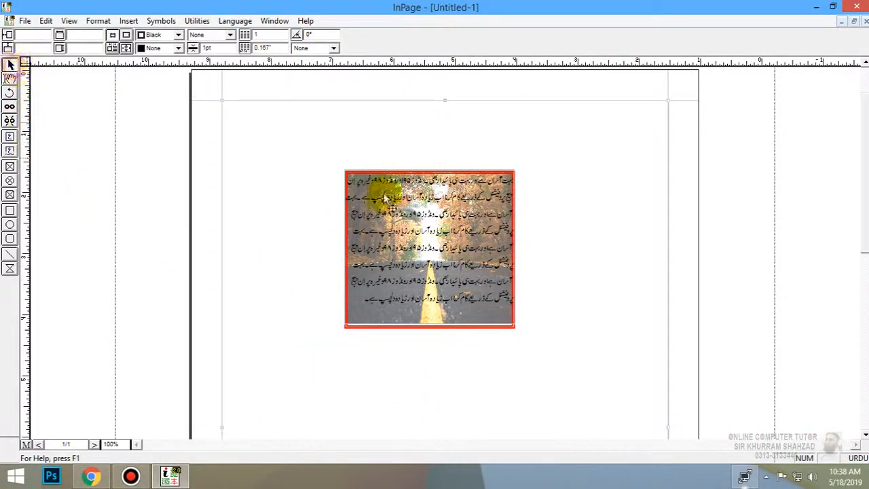
left_click(497, 270)
left_click_drag(498, 269, 580, 345)
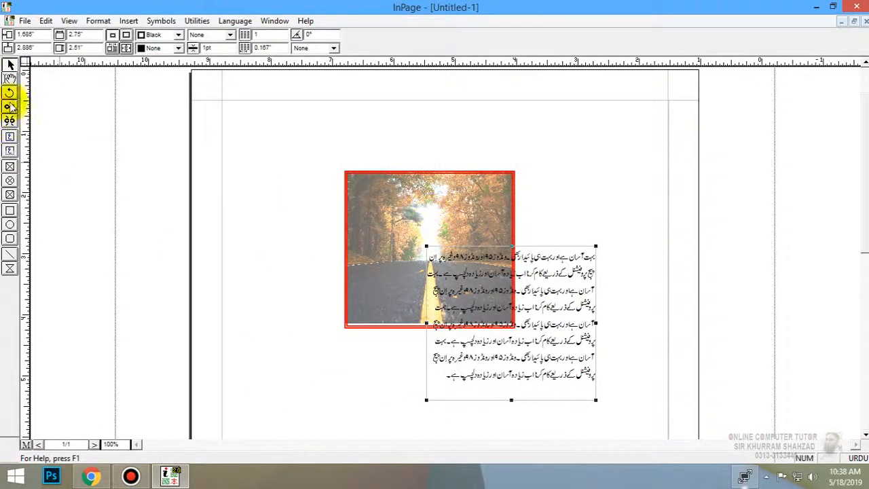
Step: Set the road photo's brightness to 0% and its contrast to 30%
left_click(12, 80)
left_click(415, 193)
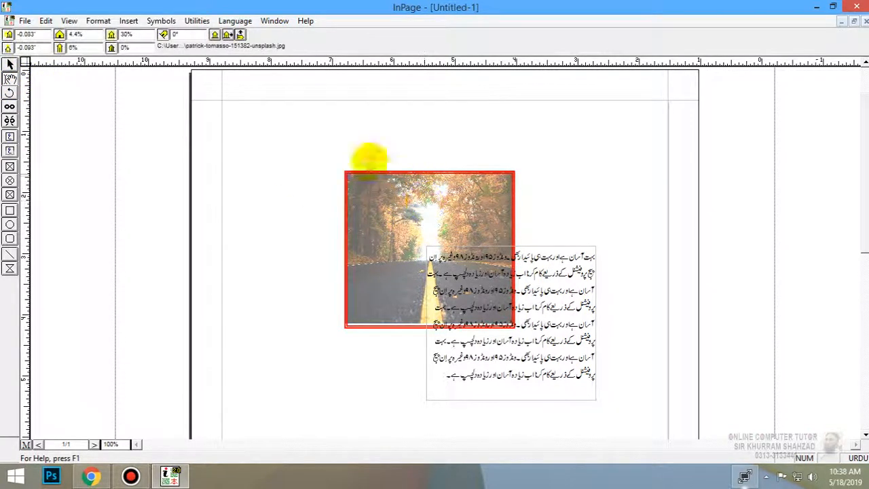
double_click(129, 34)
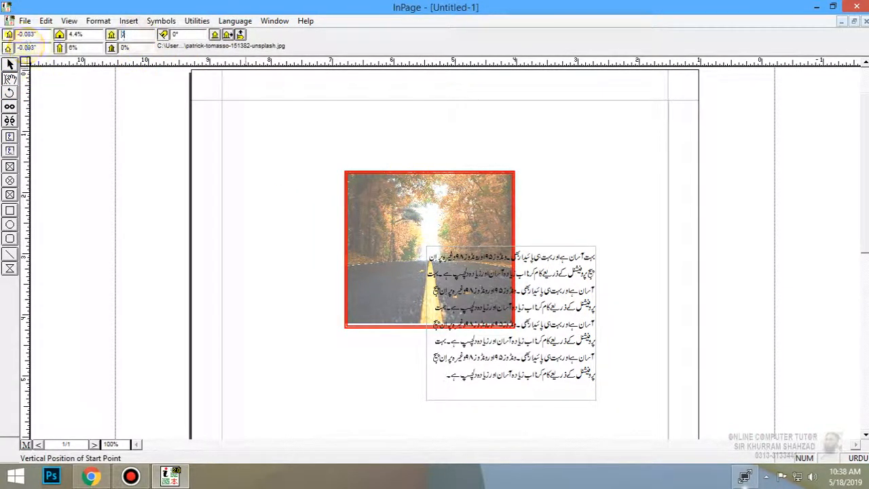
type("0")
key("Return")
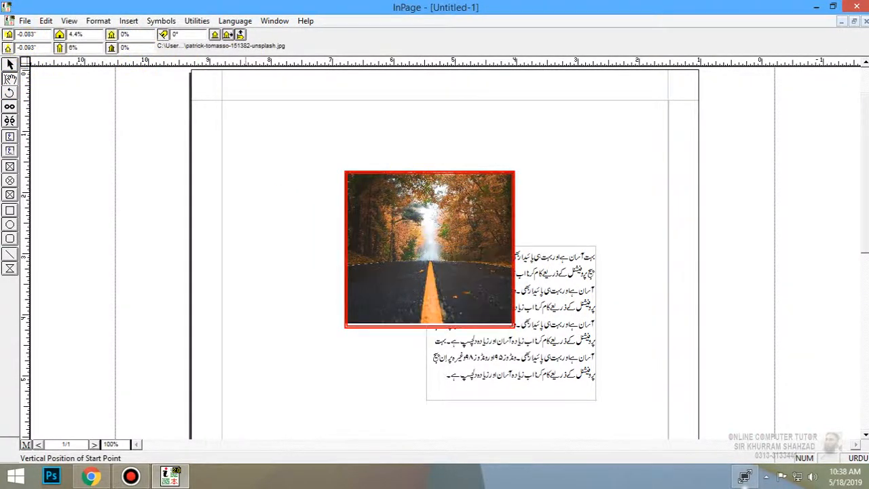
double_click(145, 48)
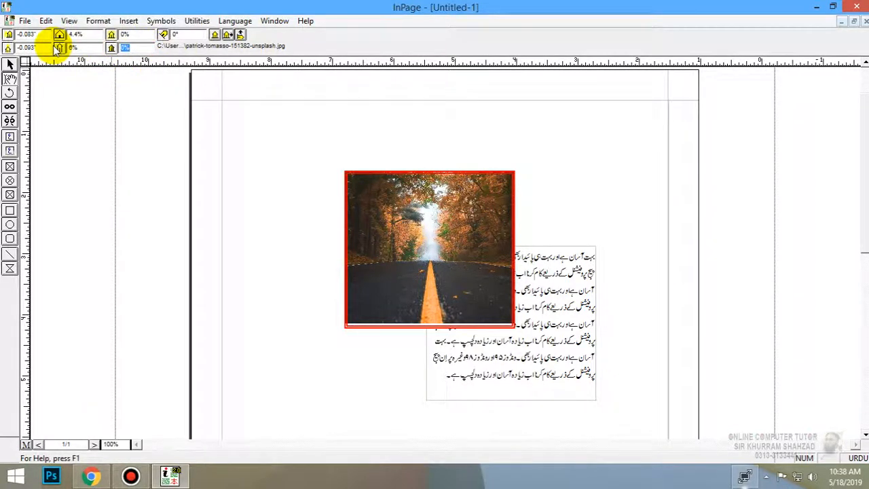
key("Return")
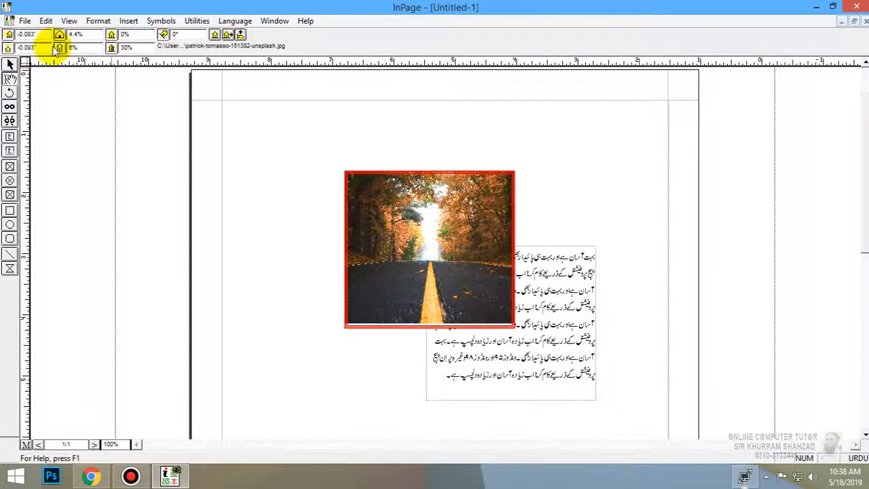
Step: Move the Urdu text box back over the road photo to about 3.081" and 1.577", and remove it from the page
left_click(546, 306)
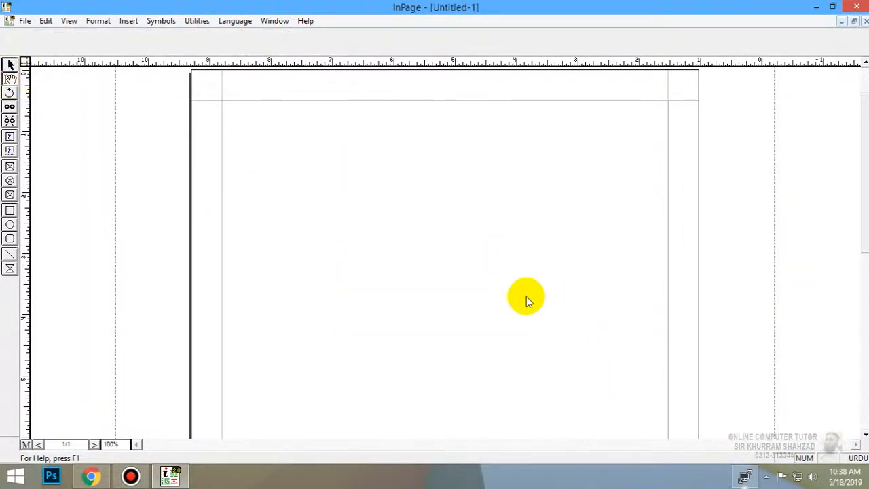
left_click(541, 305)
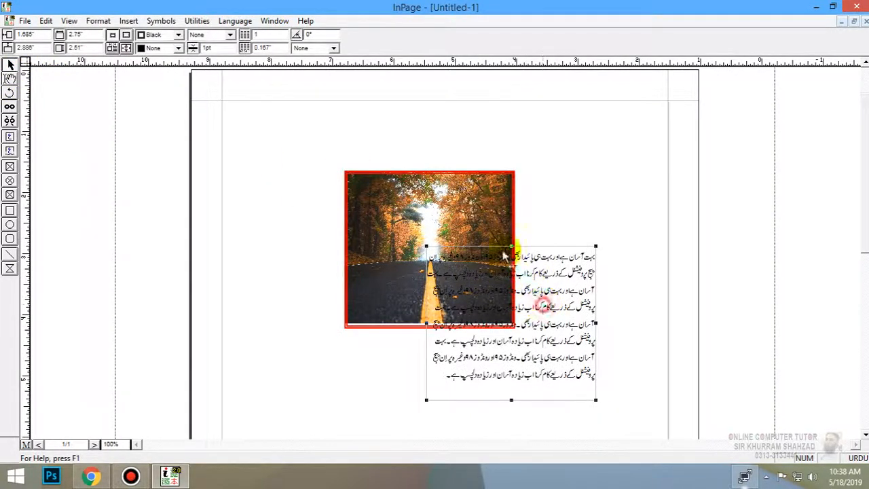
mouse_move(464, 228)
left_mouse_down()
mouse_move(458, 216)
mouse_move(453, 230)
left_mouse_up()
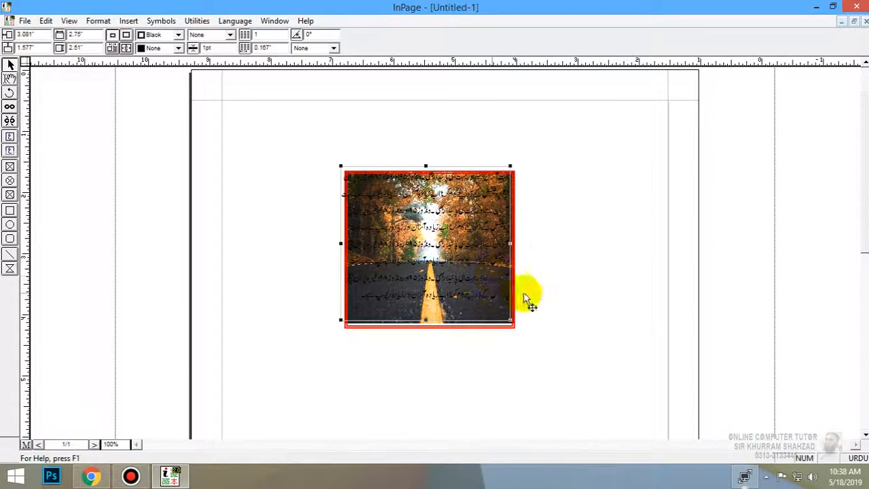
left_click_drag(488, 285, 6, 115)
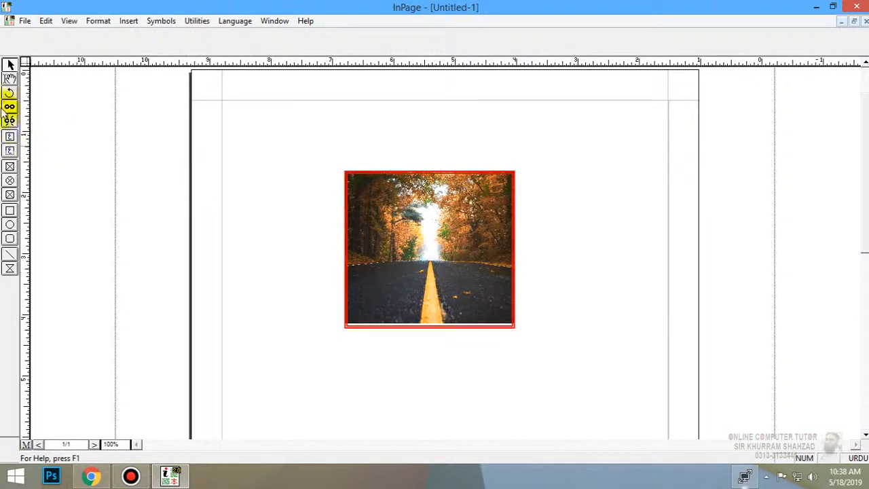
Step: Try rotating the road photo 45° inside its picture box and shift it to offsets of about -0.354" and 2.345"
left_click(404, 251)
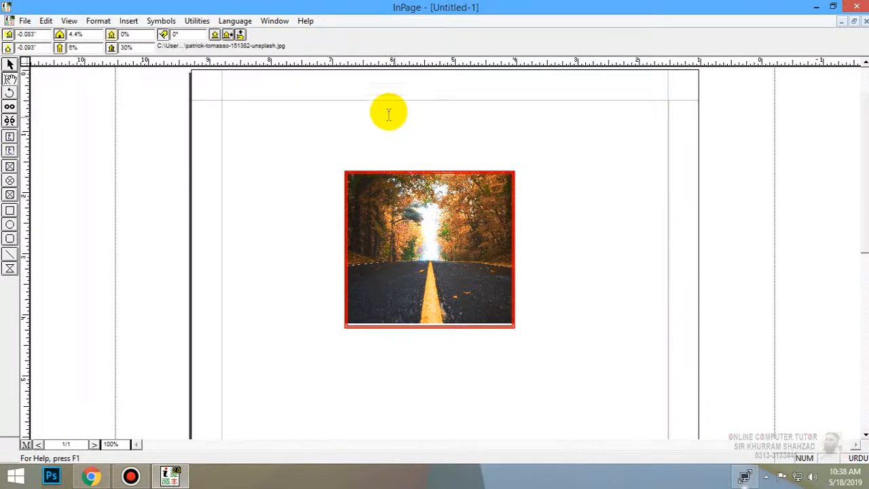
double_click(177, 34)
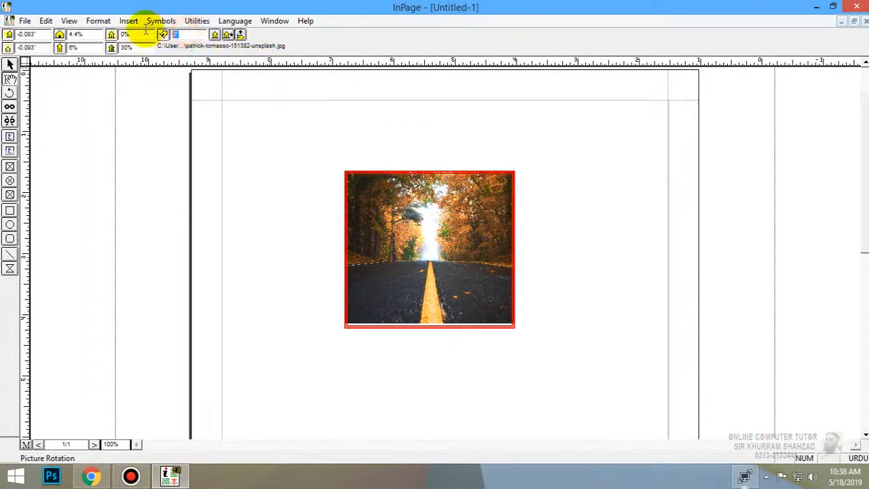
type("45")
key("Return")
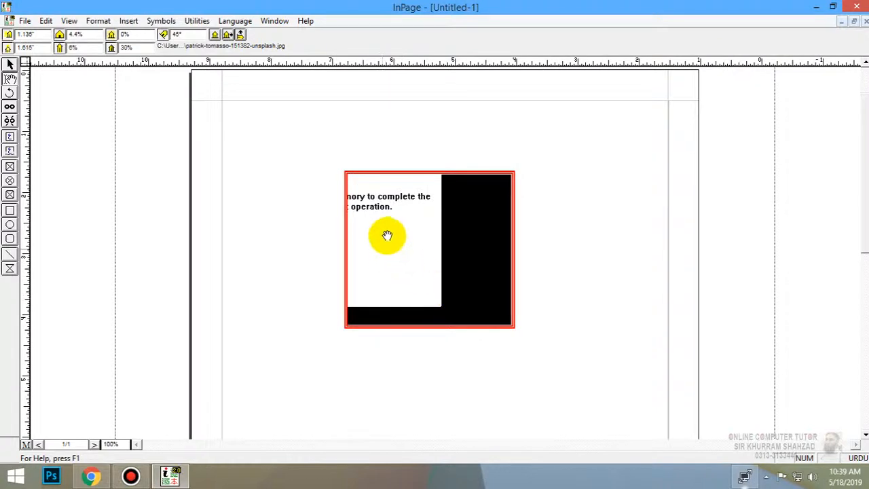
left_click_drag(388, 235, 475, 277)
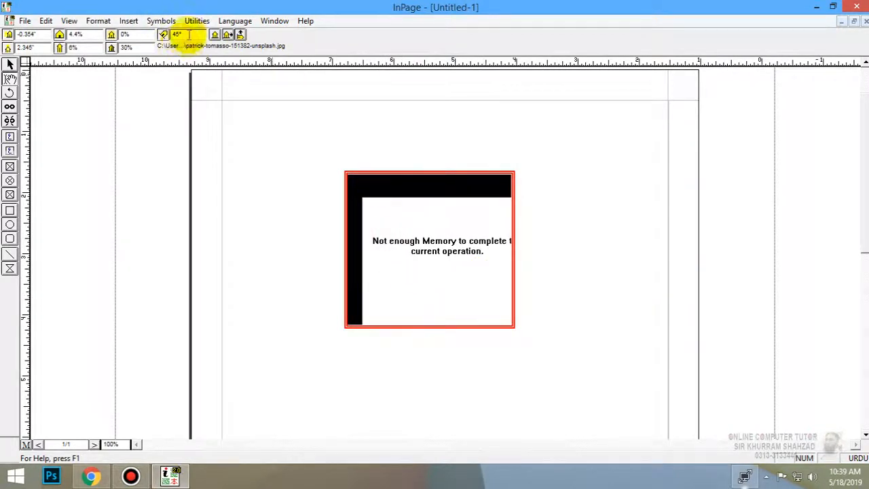
Step: Try a picture rotation of 10° and move the photo inside its box to offsets of about -0.5" and -0.249"
type("0")
key("Return")
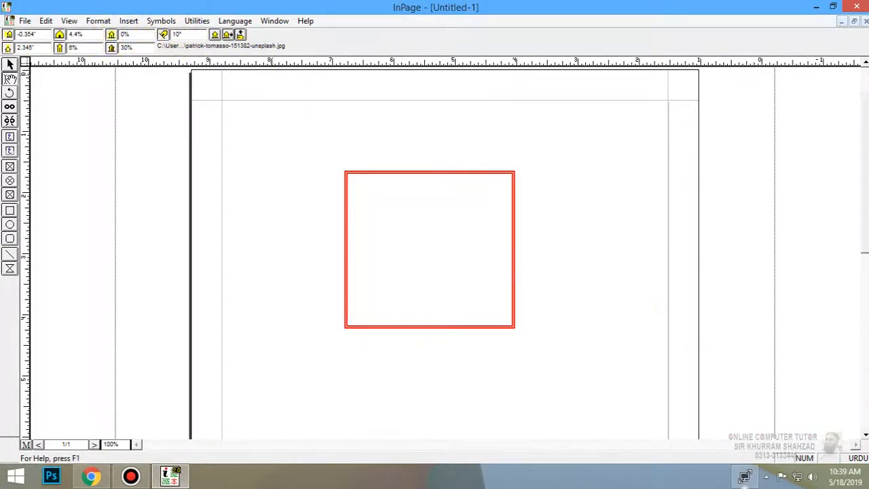
left_click_drag(465, 211, 443, 213)
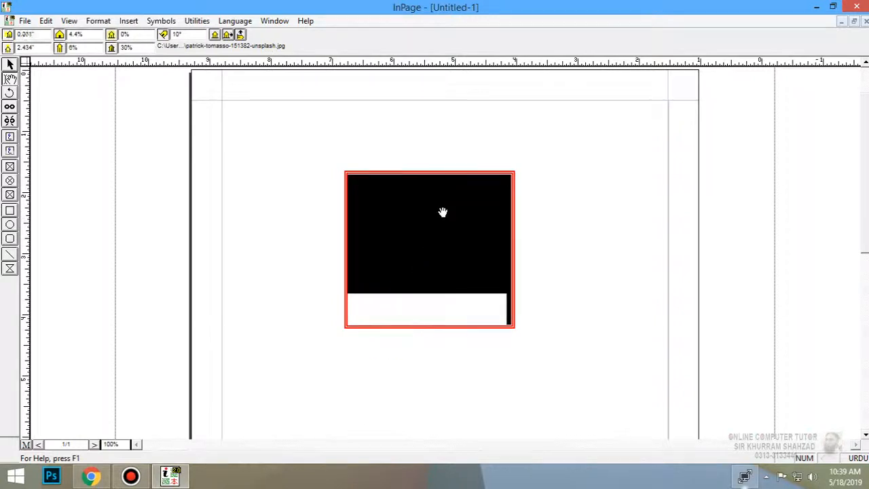
left_click_drag(427, 289, 427, 271)
left_click_drag(413, 303, 445, 150)
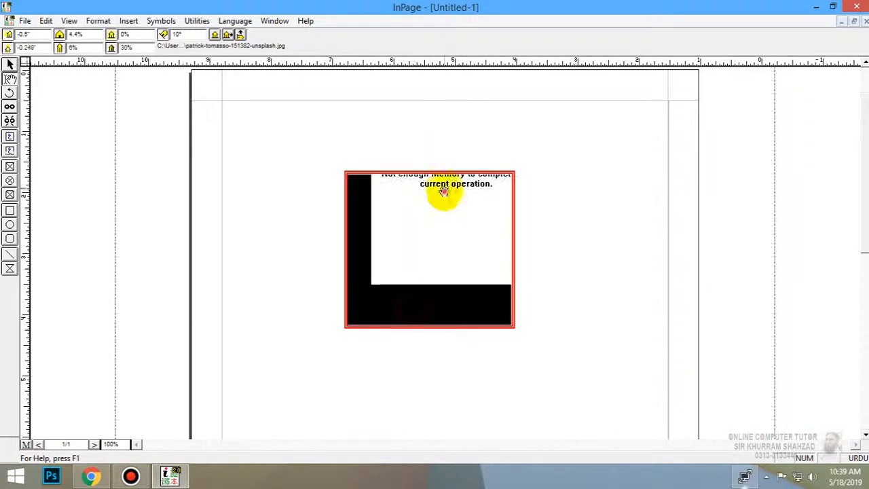
Step: Set the road photo's rotation inside the picture box to 0°
left_click_drag(187, 35, 86, 36)
type("0")
key("Return")
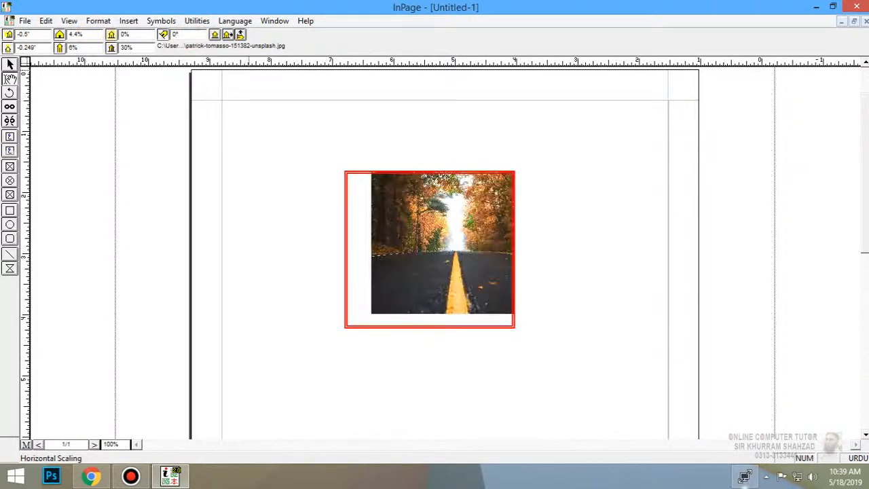
Step: Reposition the road photo inside its picture box, center-align it, and try mirroring it horizontally and vertically
left_click_drag(382, 229, 382, 247)
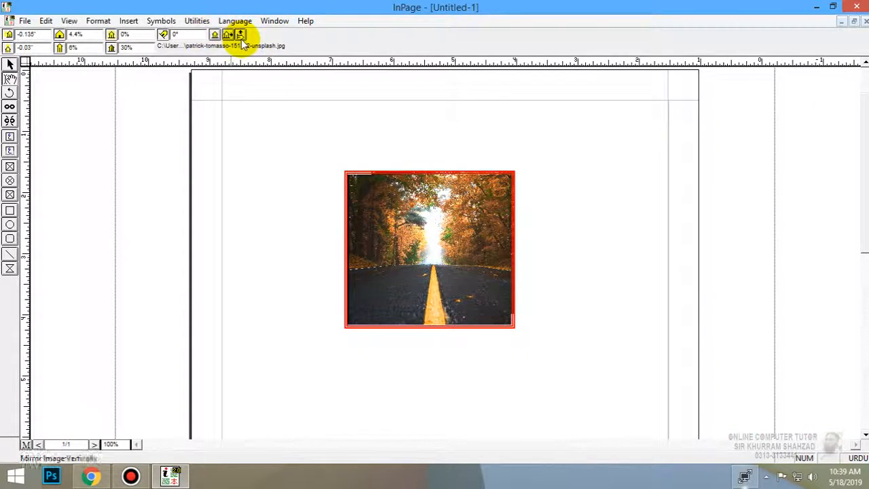
left_click(214, 36)
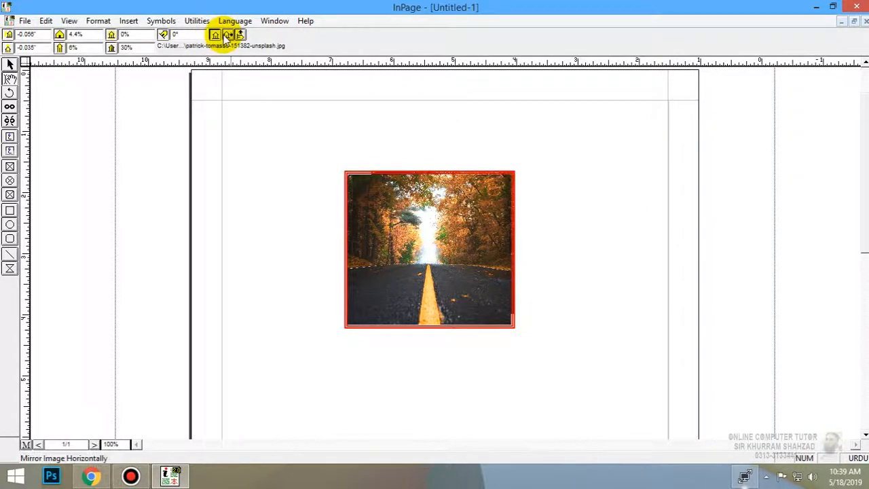
left_click(227, 35)
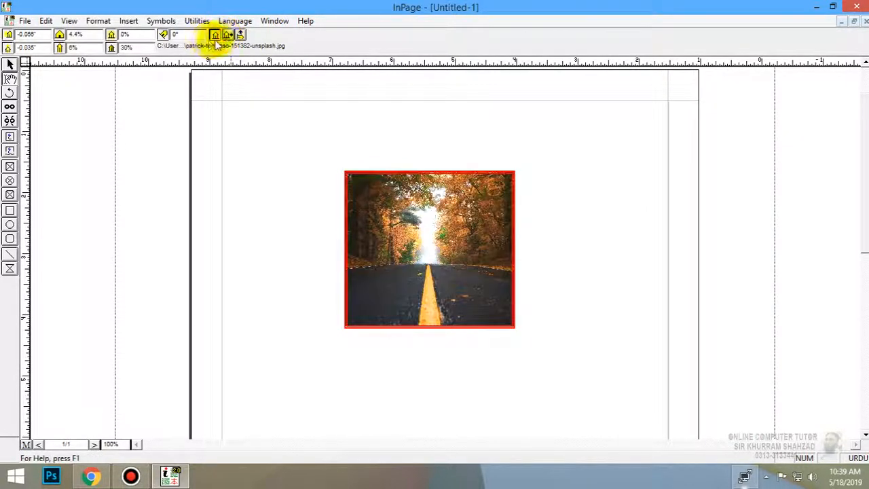
left_click(241, 35)
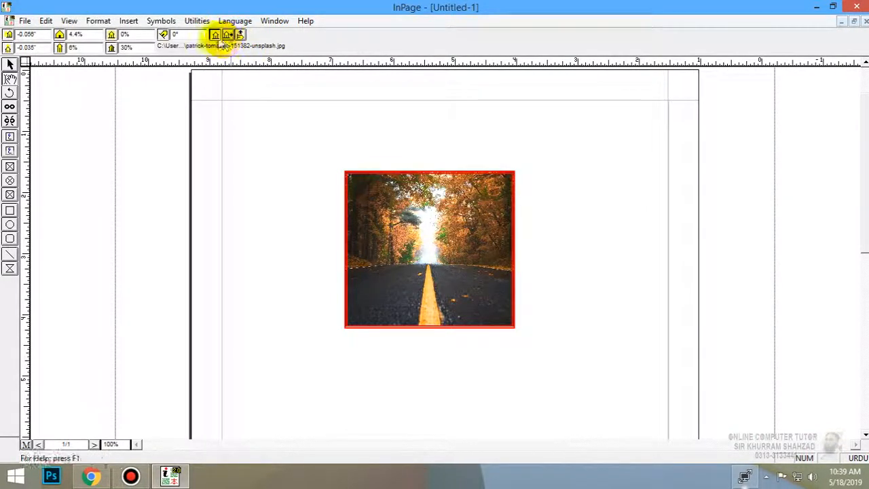
Step: Import the woman's portrait photo from the Desktop's New folder into the picture box in place of the road photo
double_click(456, 230)
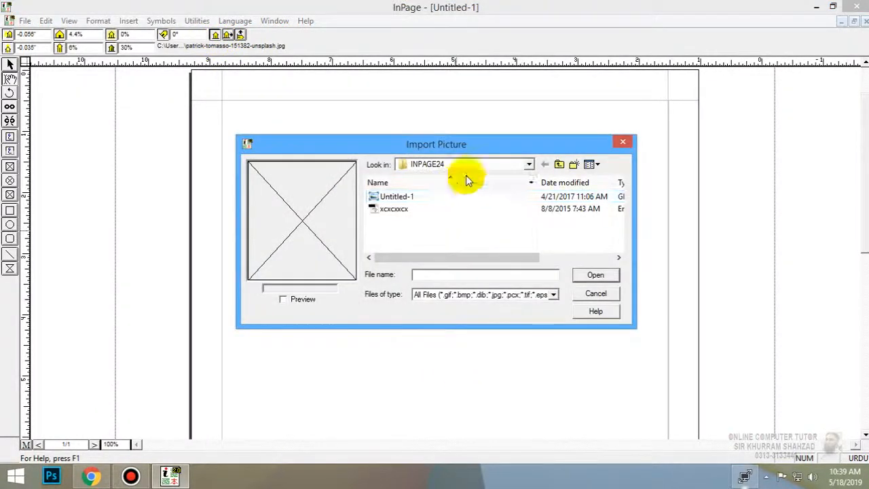
left_click(557, 165)
left_click(557, 166)
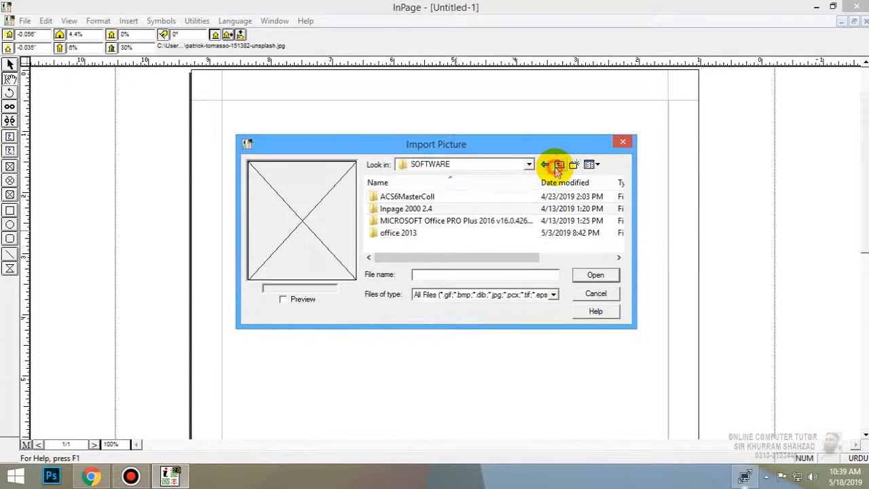
left_click(557, 165)
left_click(557, 166)
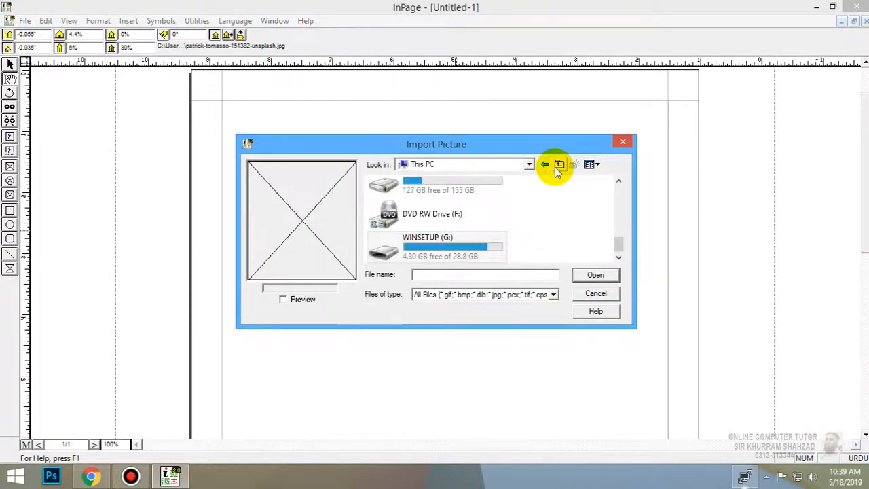
left_click(514, 164)
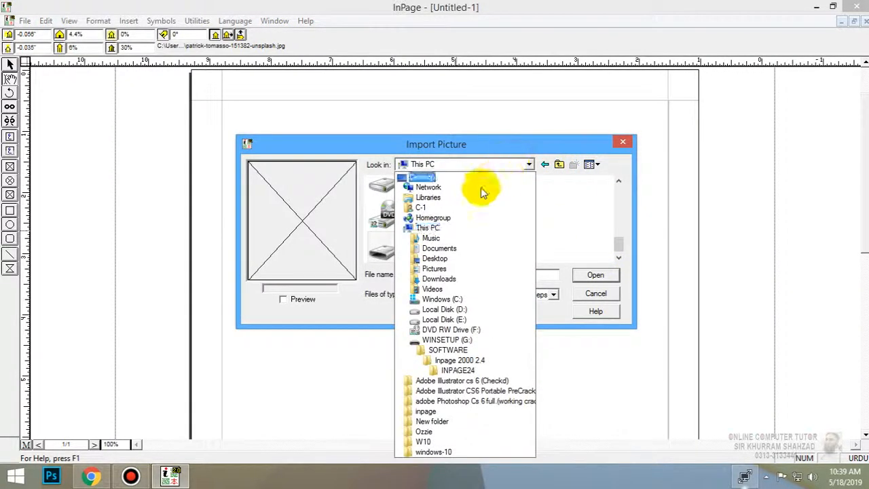
left_click(477, 181)
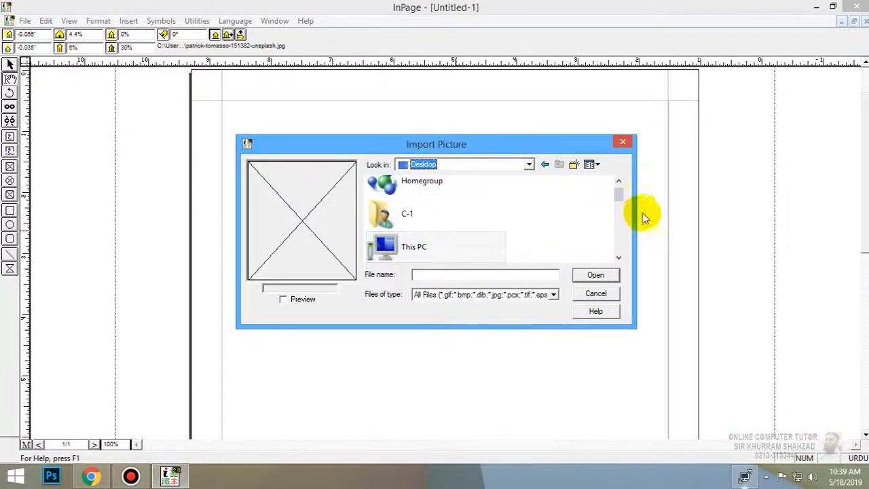
left_click_drag(622, 196, 616, 235)
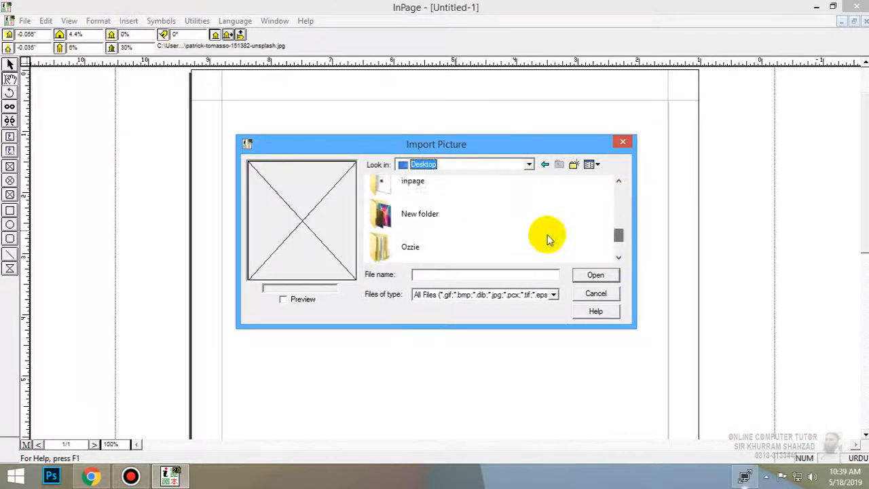
double_click(451, 216)
double_click(406, 229)
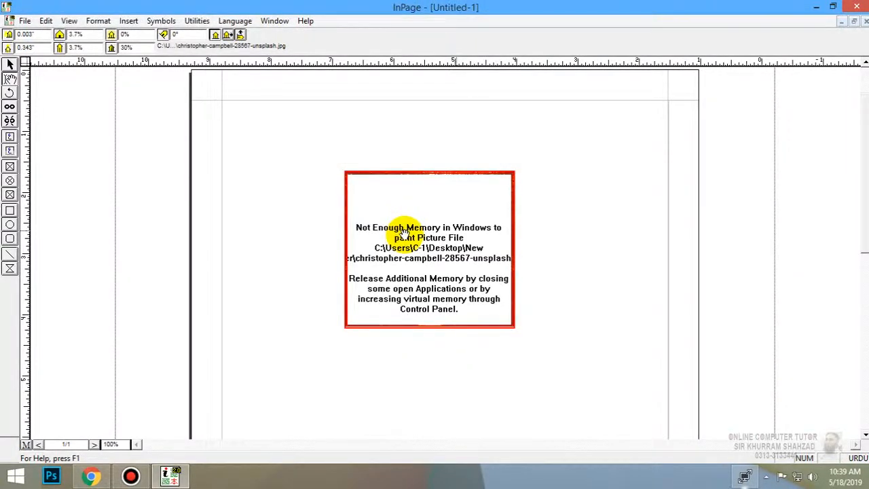
Step: Try importing the colourful abstract picture from New folder into the same picture box
right_click(468, 281)
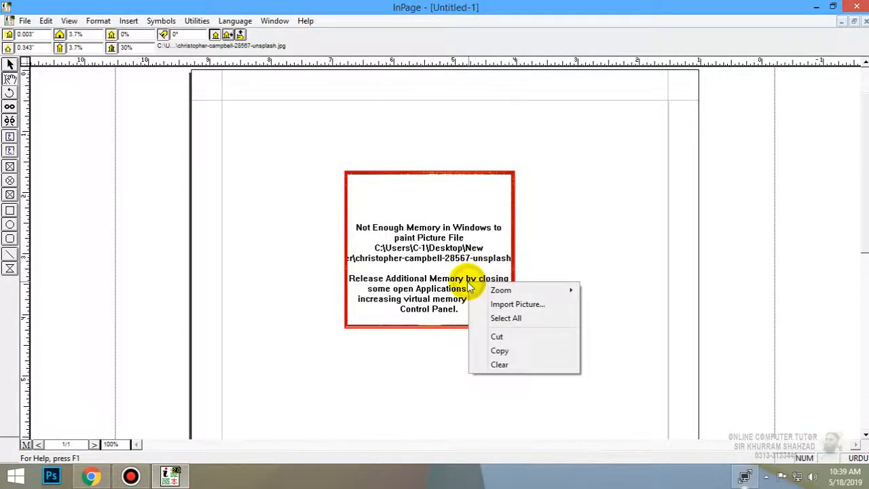
left_click(497, 317)
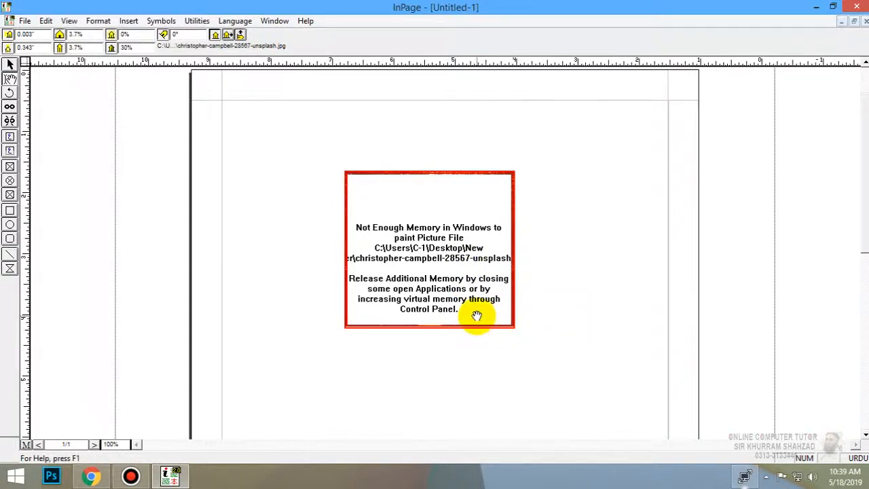
double_click(475, 272)
left_click(468, 224)
double_click(475, 230)
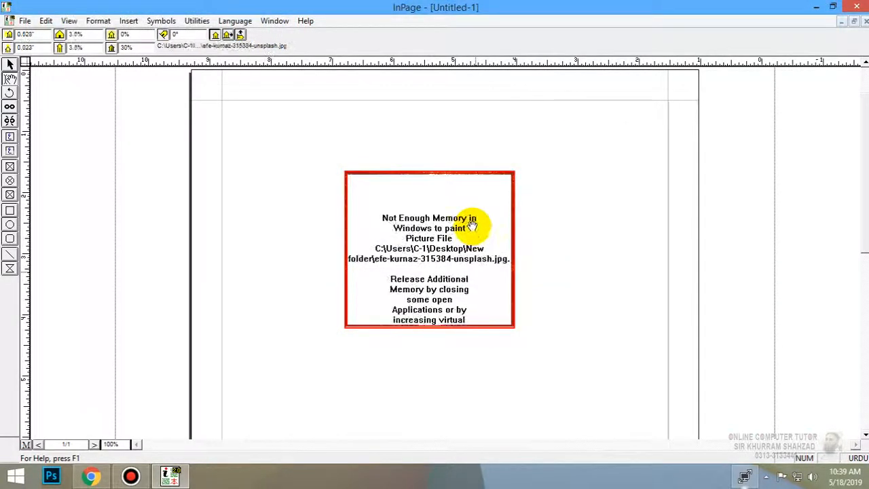
Step: Clear the imported picture from the picture box
right_click(453, 248)
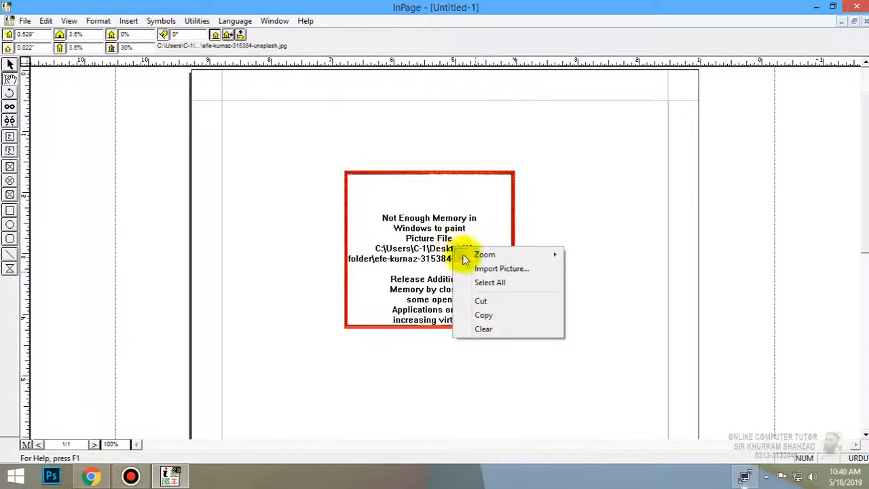
mouse_move(473, 256)
left_click(487, 280)
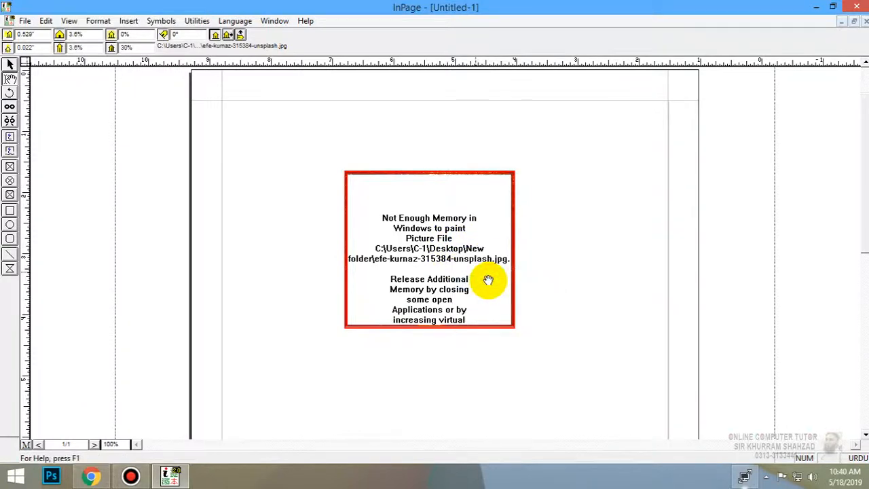
key("Delete")
Step: Try importing the portrait photo and the colourful abstract picture into the emptied picture box
double_click(488, 279)
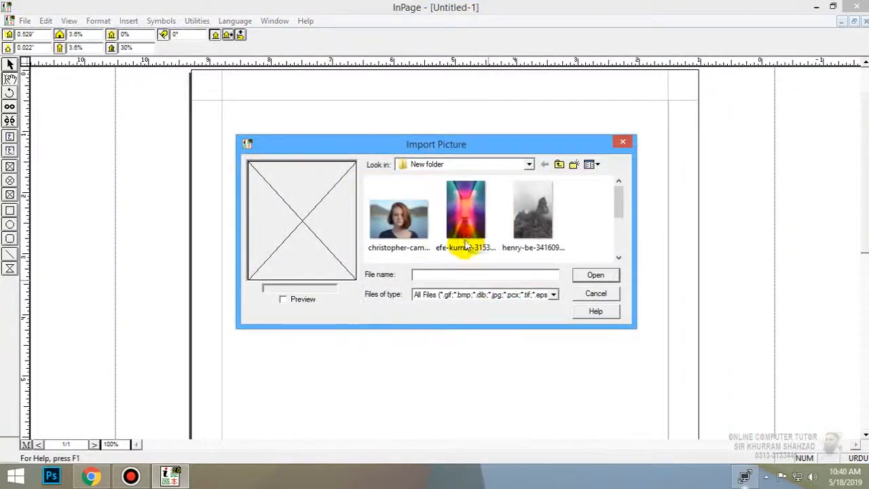
left_click(391, 222)
double_click(404, 231)
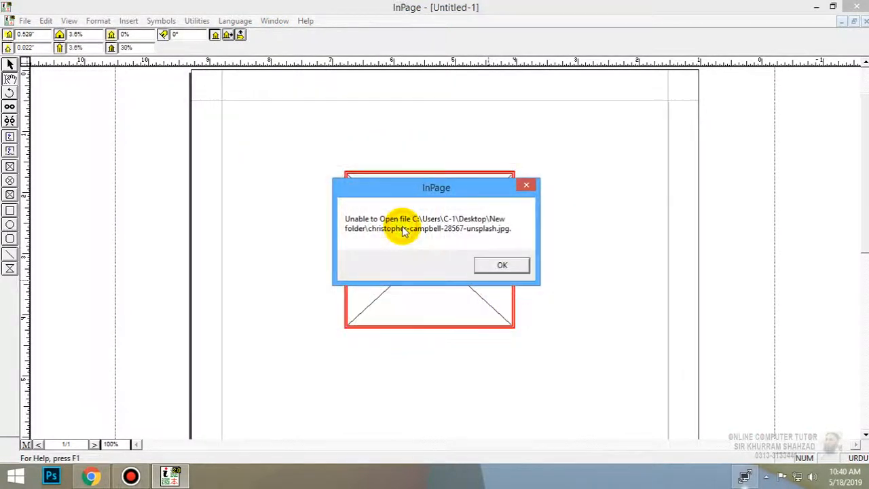
left_click(499, 266)
double_click(459, 240)
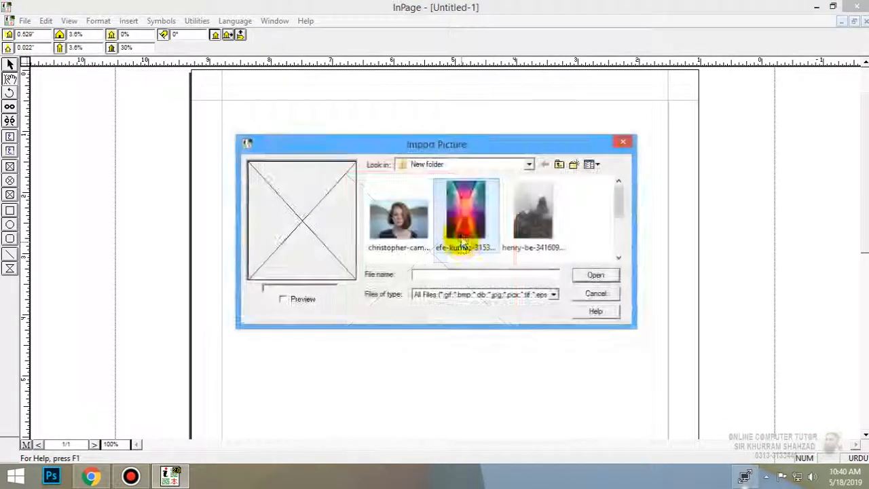
double_click(419, 192)
left_click(500, 264)
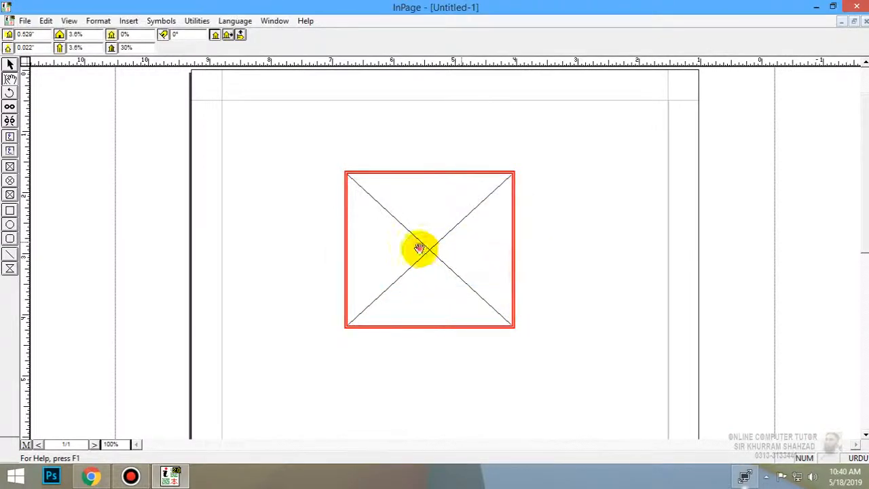
Step: Delete the empty picture box and draw a new rectangular picture box in the upper part of the page
left_click(11, 64)
left_click(475, 271)
key("Delete")
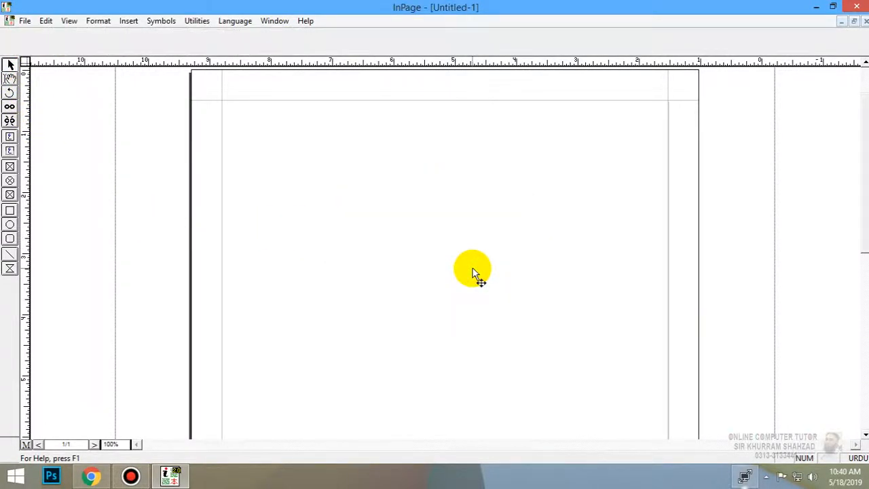
left_click(10, 167)
left_click_drag(310, 161, 477, 312)
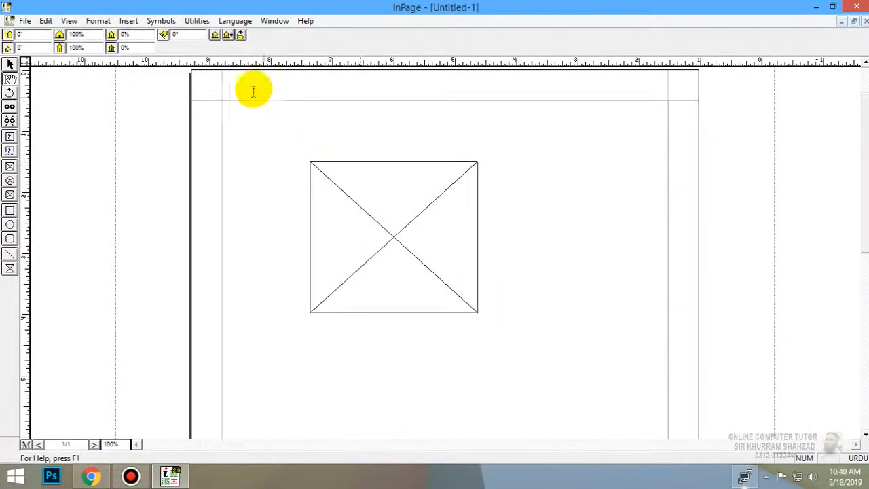
Step: Try importing the woman's portrait photo into the newly drawn picture box
double_click(412, 256)
left_click(406, 228)
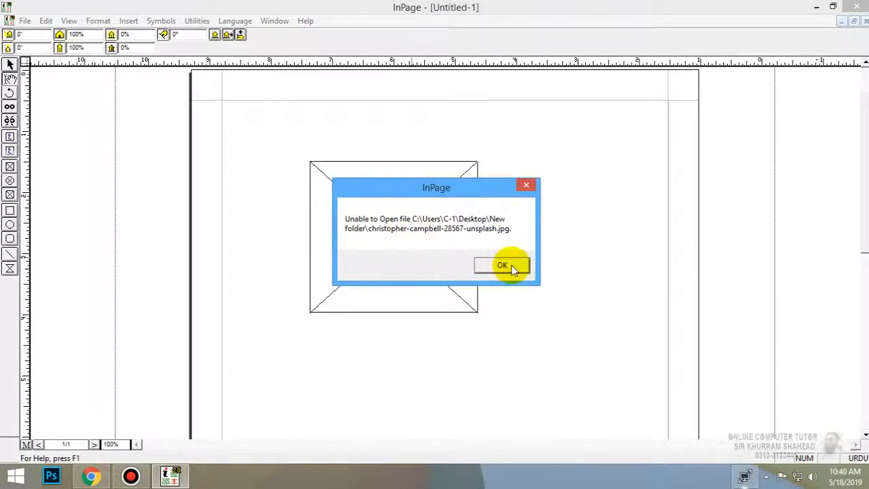
left_click(502, 265)
Step: Finish closing InPage and relaunch it from its desktop shortcut, dismissing the compatibility and startup prompts
left_click(450, 266)
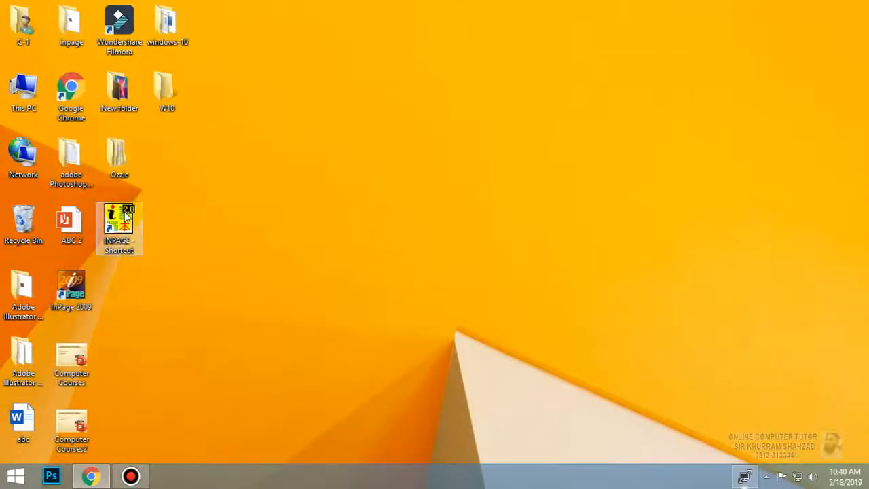
double_click(123, 228)
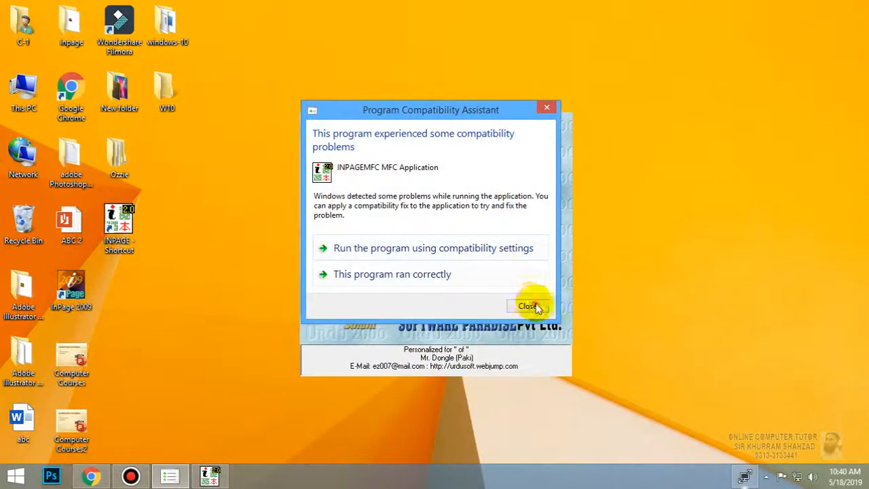
left_click(527, 306)
left_click(493, 265)
left_click(492, 266)
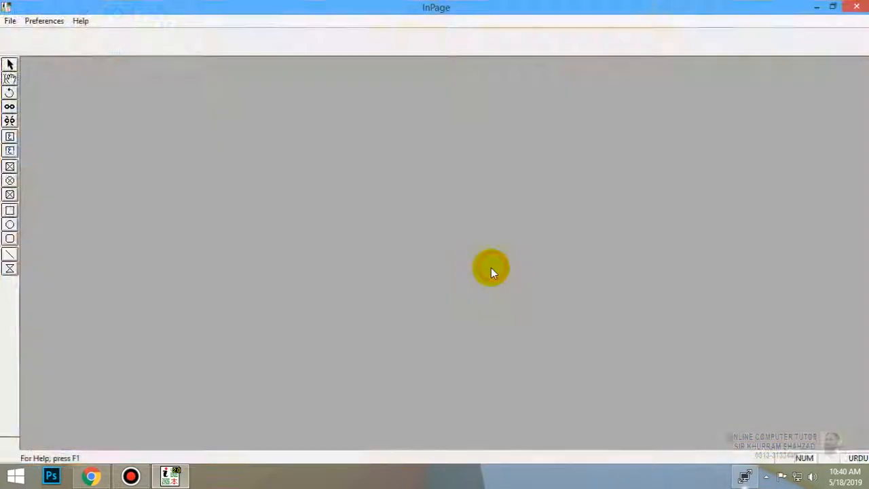
left_click(10, 20)
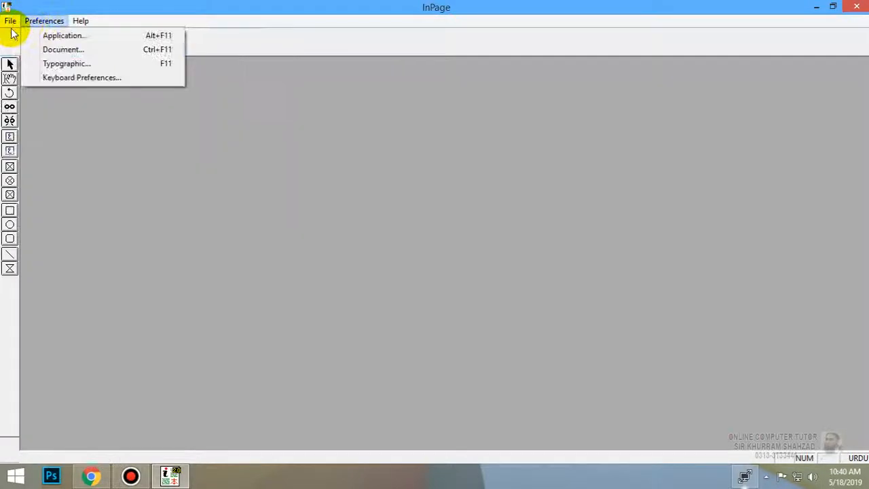
left_click(10, 20)
left_click(11, 20)
left_click(29, 34)
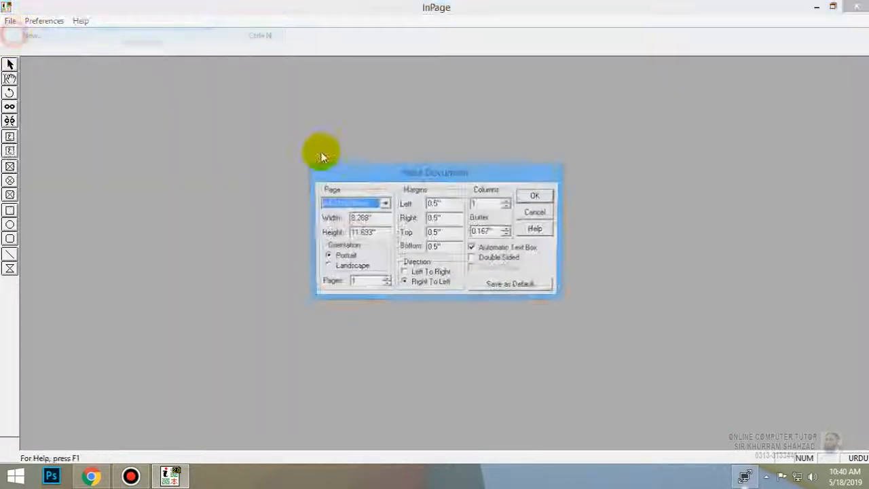
left_click(505, 202)
left_click(529, 197)
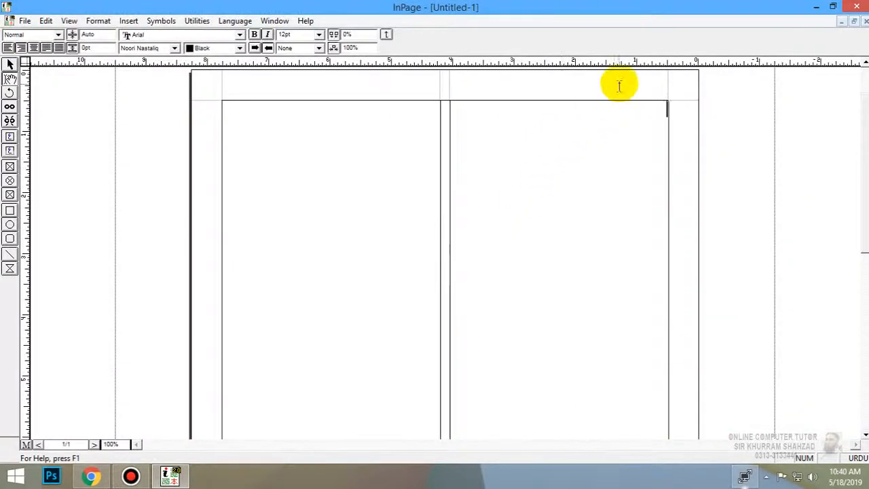
left_click(854, 21)
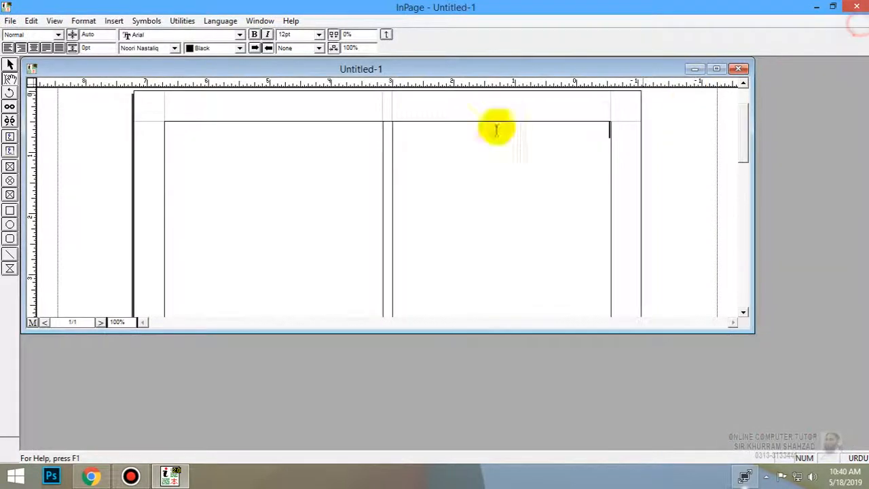
left_click(738, 68)
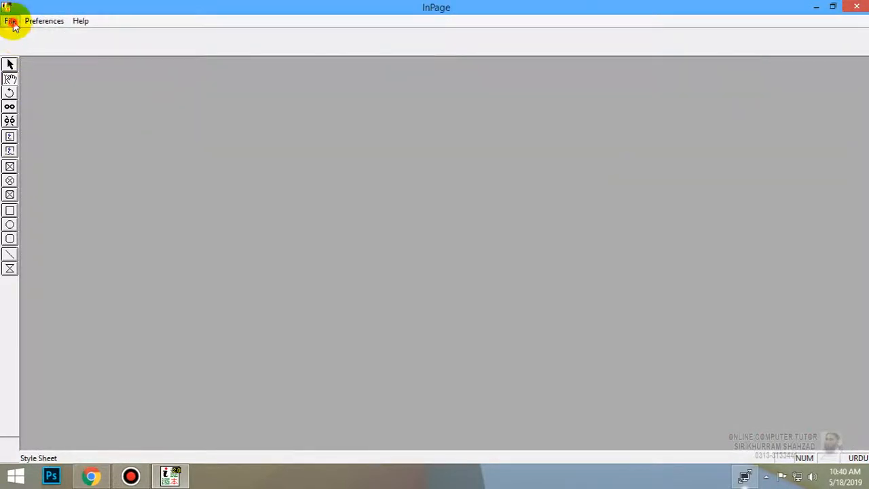
Step: Create a new one-page A4 portrait document with one column, 0.5" margins and right-to-left direction
left_click(10, 21)
left_click(31, 35)
left_click(547, 197)
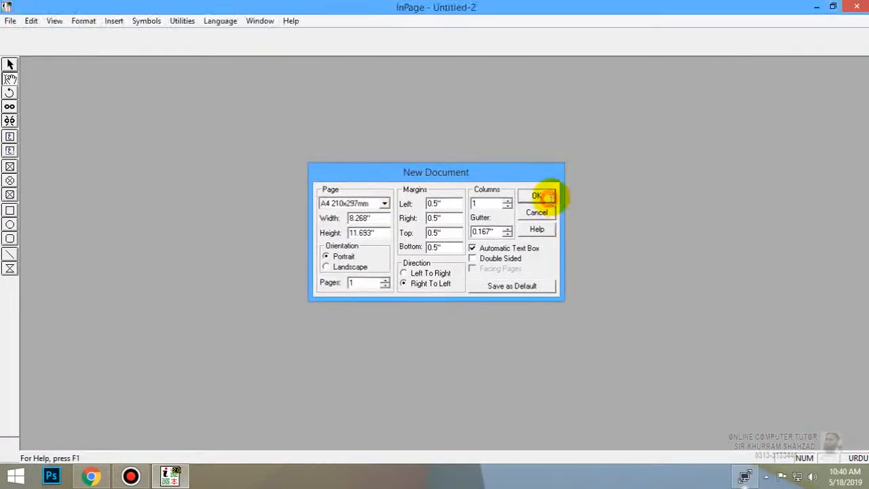
Step: Draw a rectangular picture box in the page's upper-left area and import the woman's portrait photo into it
left_click(10, 167)
left_click_drag(255, 156, 454, 330)
double_click(360, 247)
double_click(398, 224)
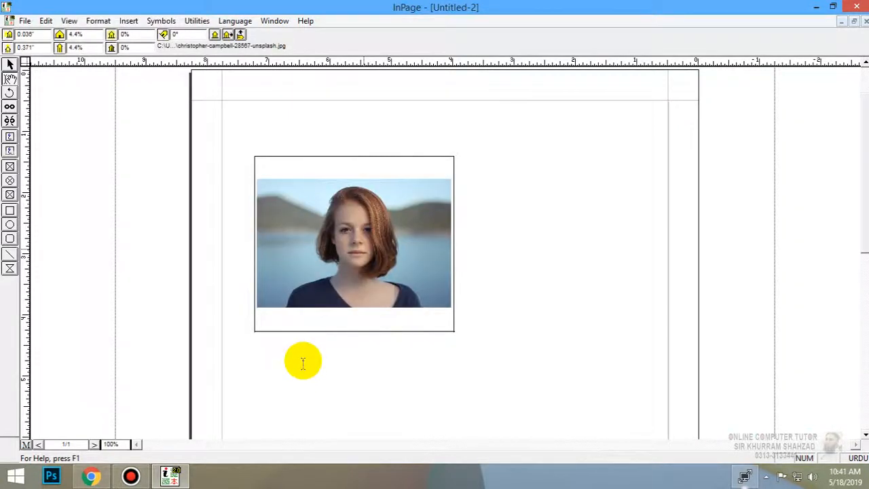
Step: Center-align the portrait in its picture box, try a vertical mirror, and leave it mirrored horizontally
left_click(214, 38)
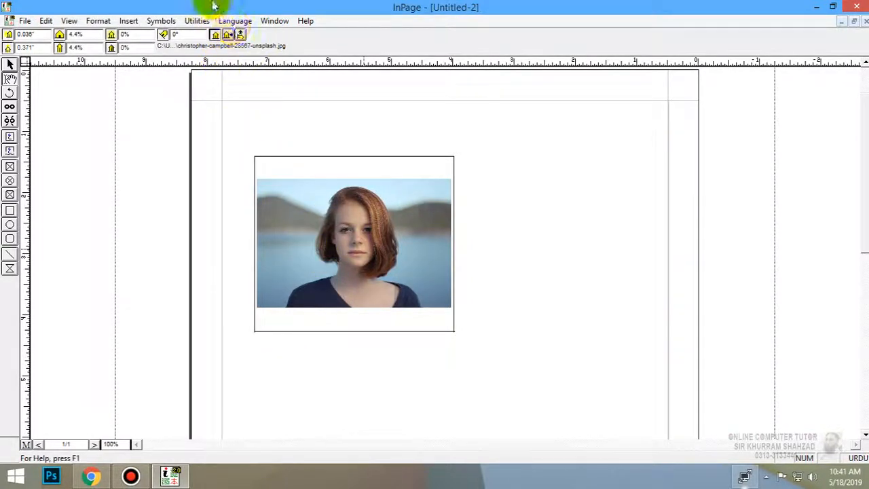
left_click(227, 36)
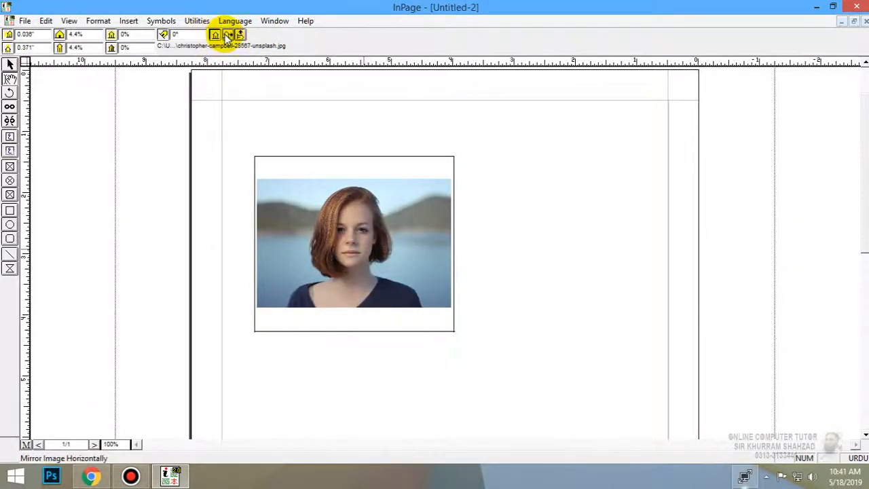
left_click(241, 36)
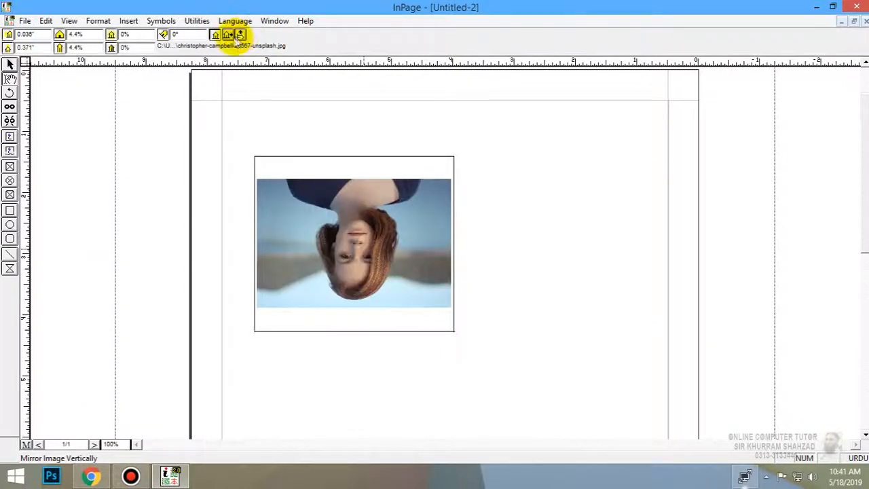
left_click(229, 35)
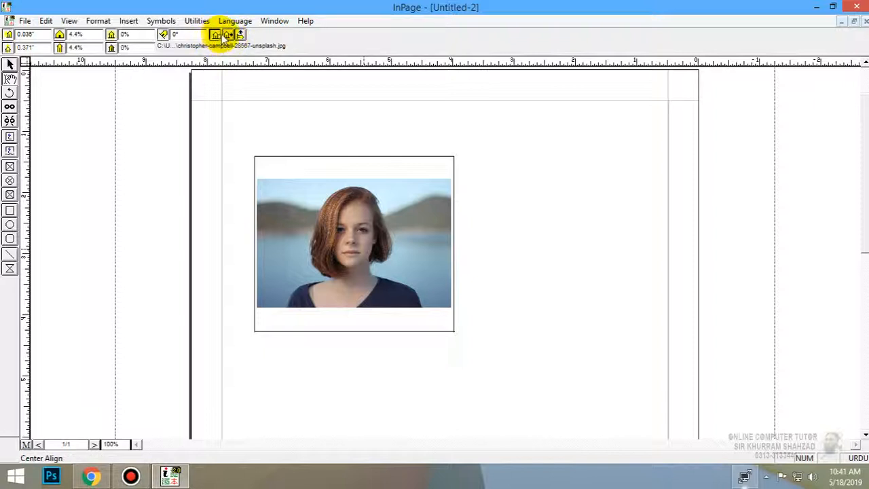
left_click(224, 35)
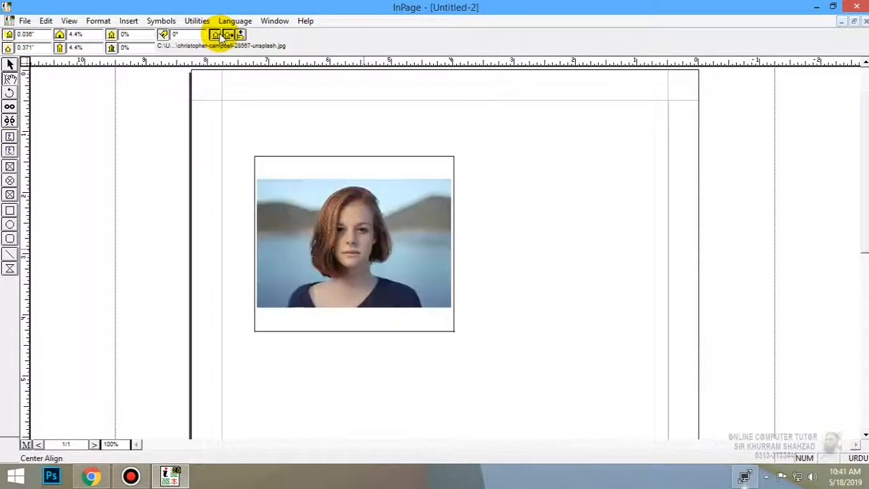